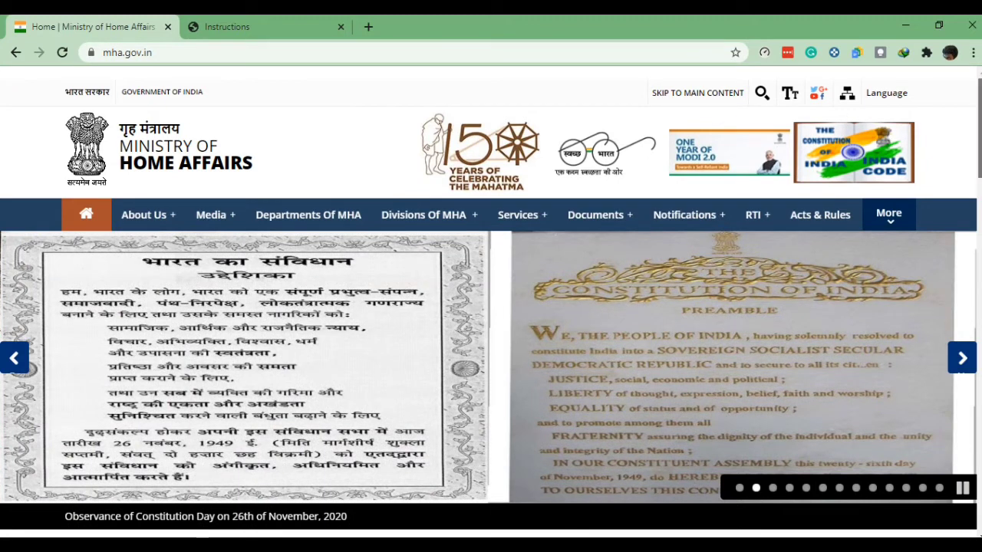
On the Intelligence Bureau Instructions page, agree to the instructions and eligibility conditions and proceed to Sign up/Registration.
scroll(491, 307, "down", 3)
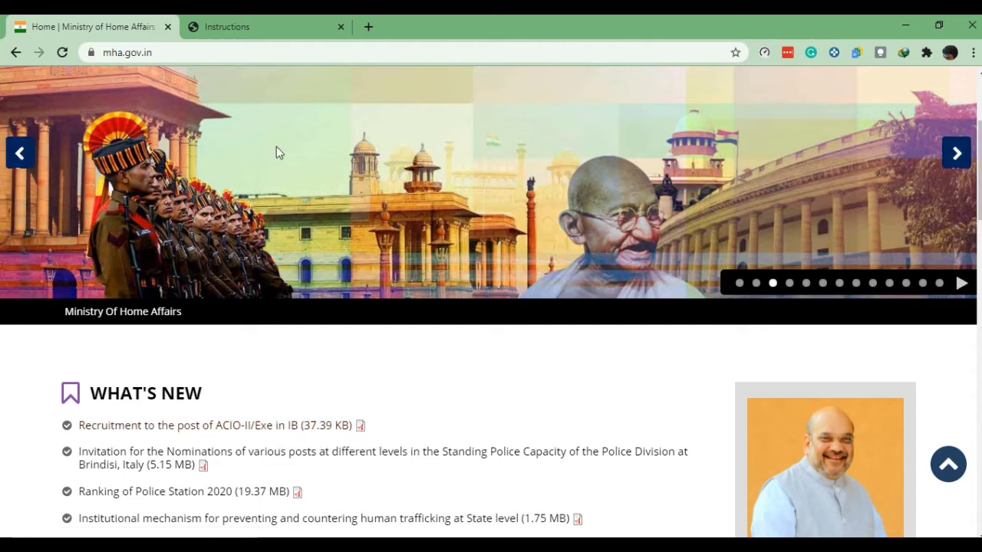
left_click(267, 29)
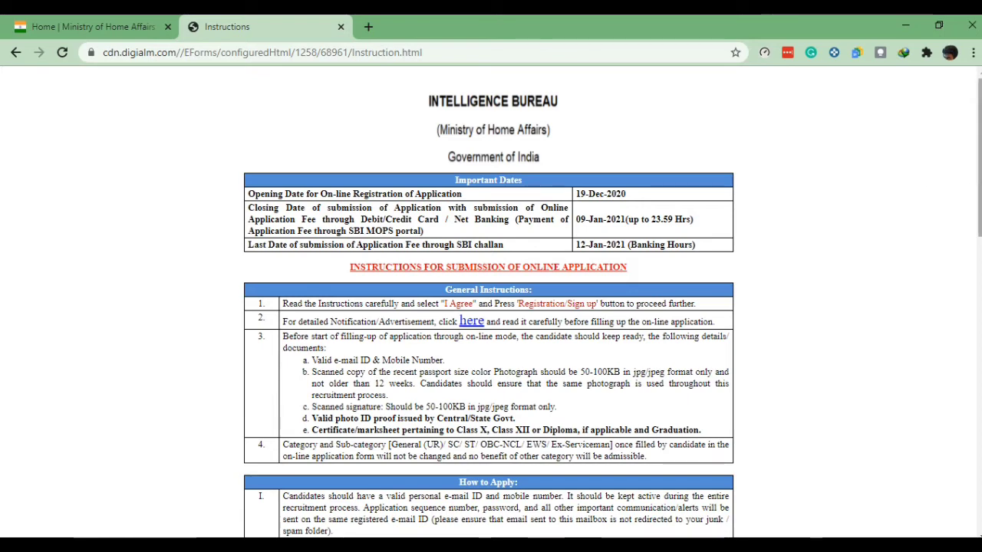
scroll(491, 307, "down", 3)
scroll(491, 307, "down", 10)
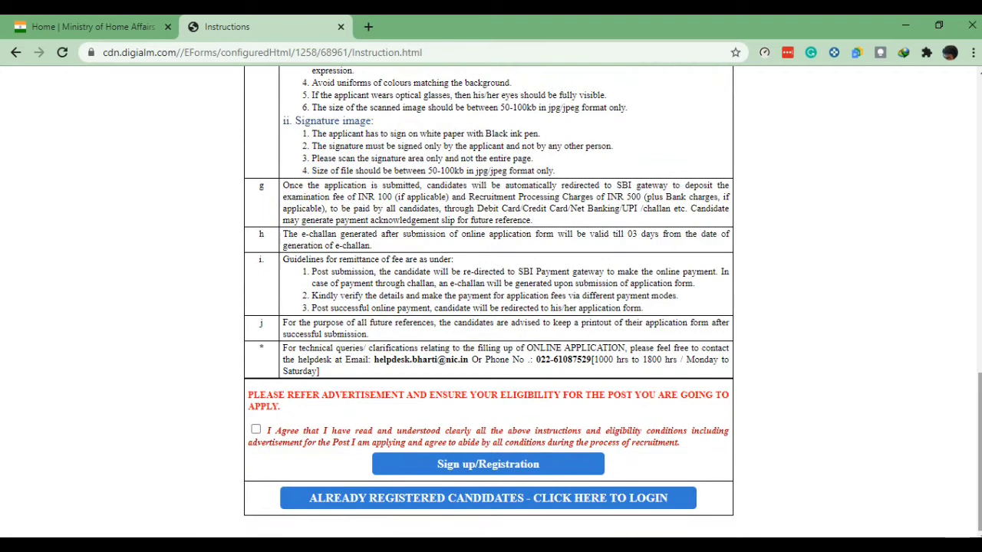
left_click(256, 431)
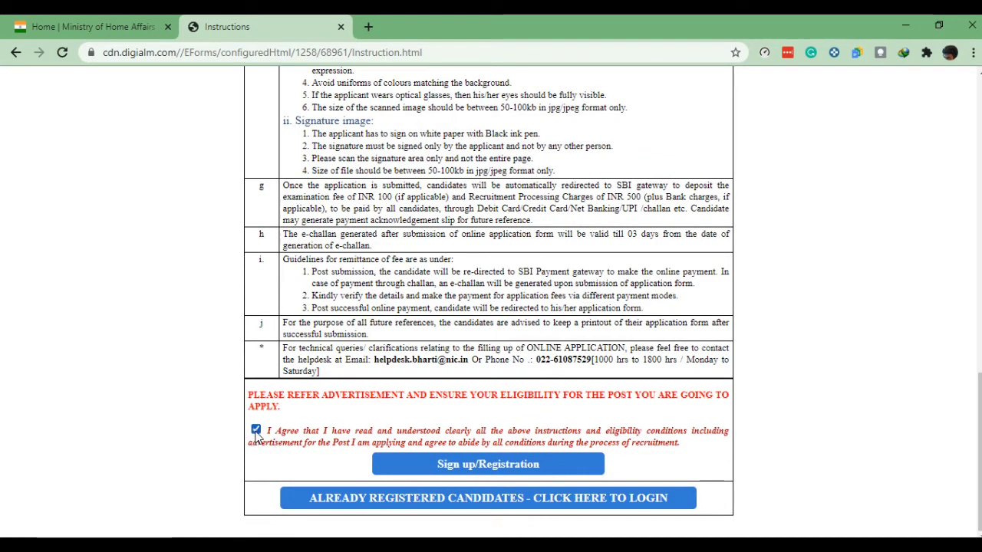
left_click(463, 471)
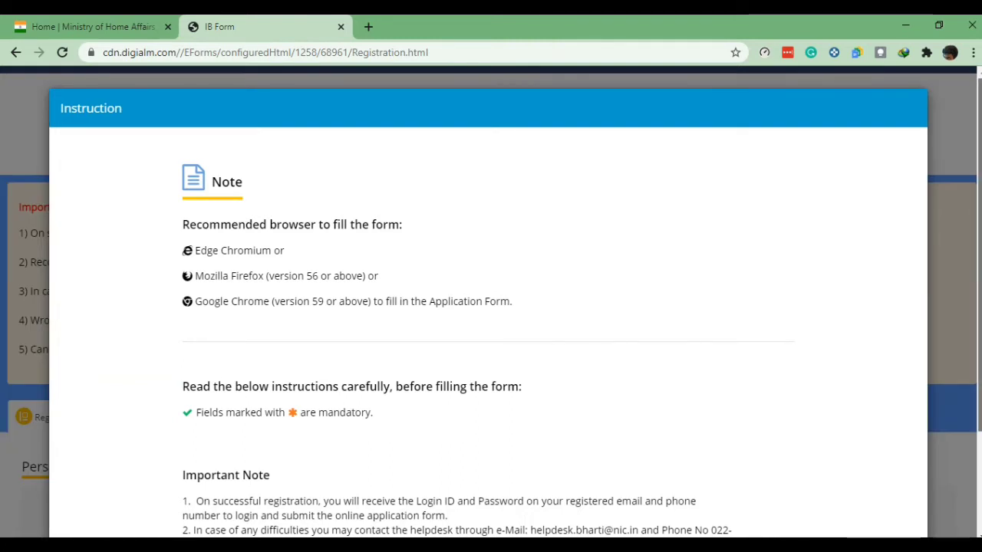
Read through the instruction note on the registration page and close it.
scroll(491, 303, "down", 2)
scroll(491, 303, "down", 1)
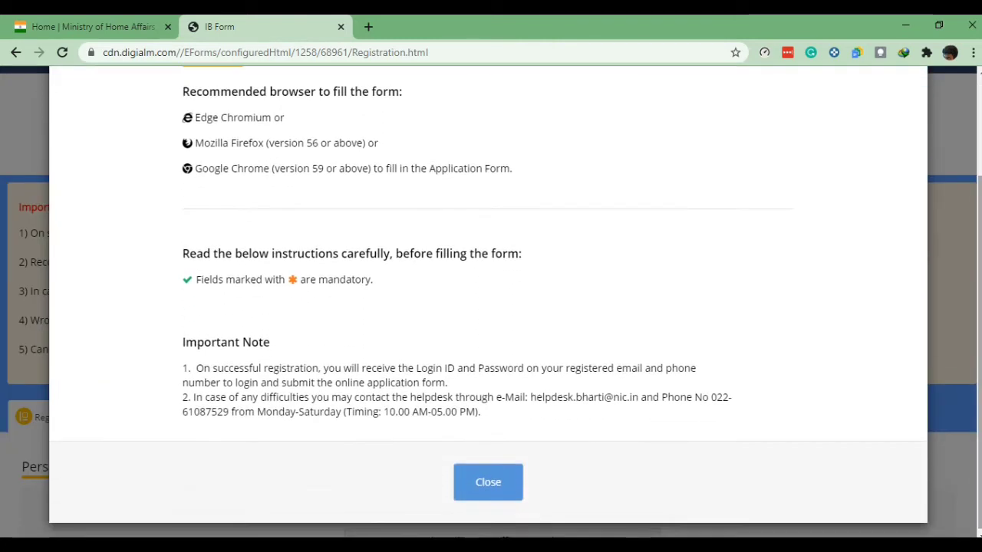
left_click(488, 479)
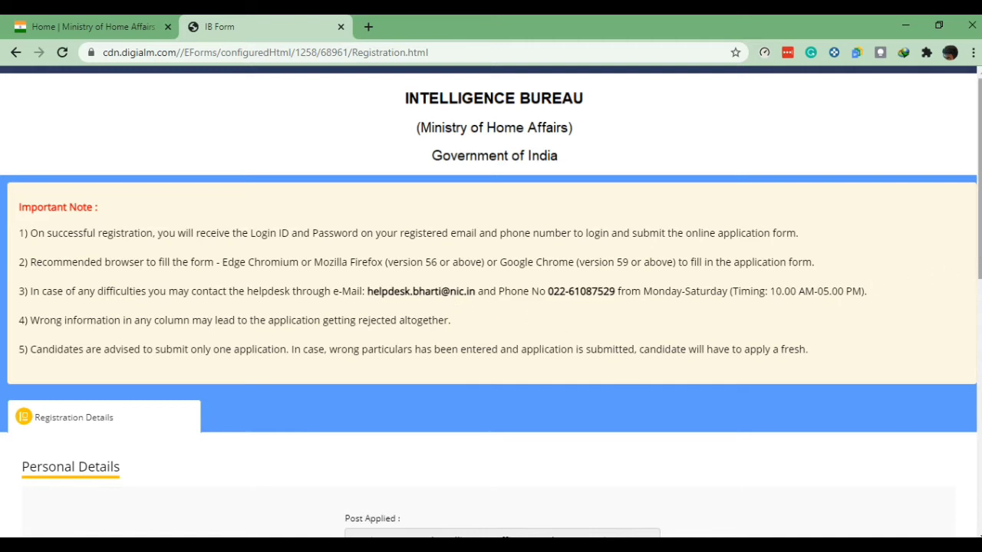
Review the registration form's important notes and its name, mobile number, email and captcha fields.
scroll(491, 306, "down", 3)
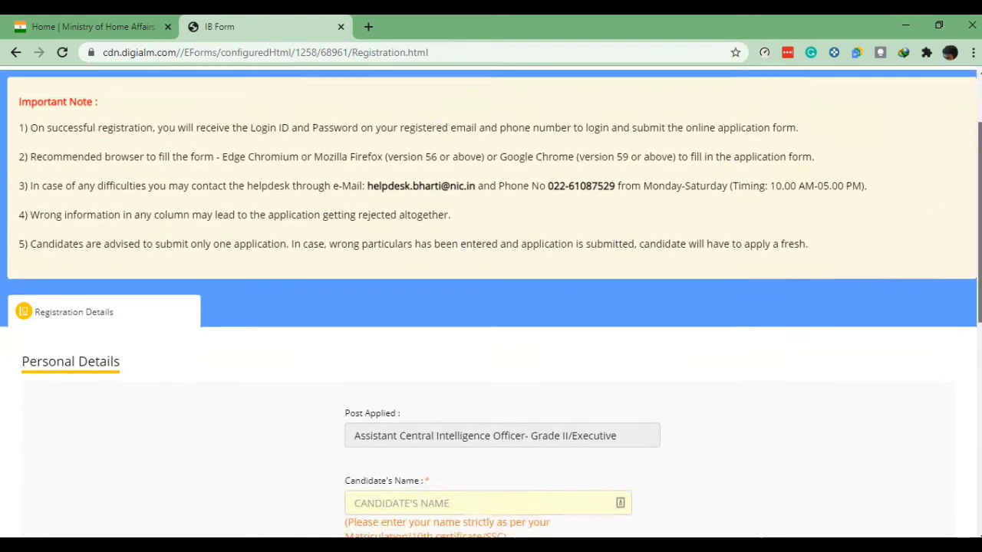
scroll(490, 307, "down", 1)
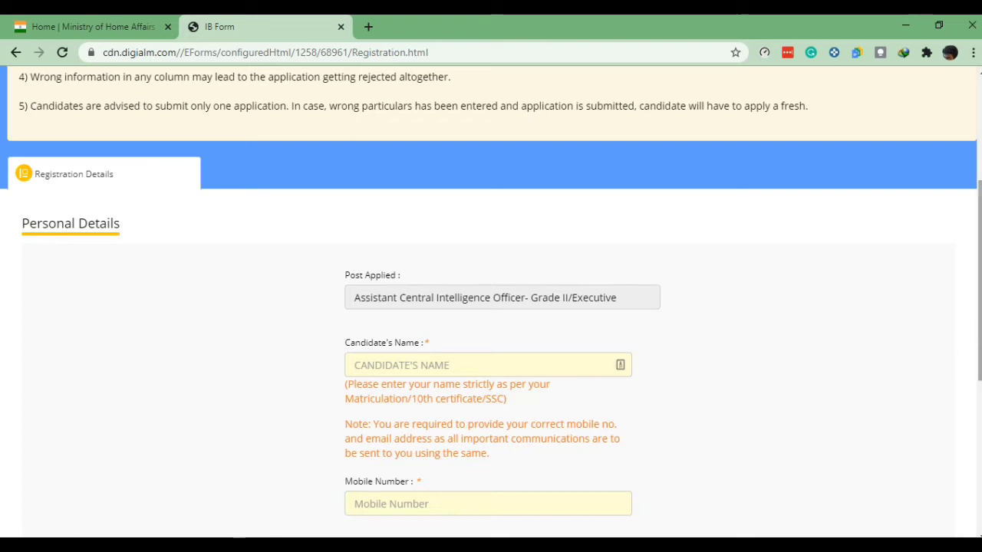
left_click_drag(980, 281, 980, 309)
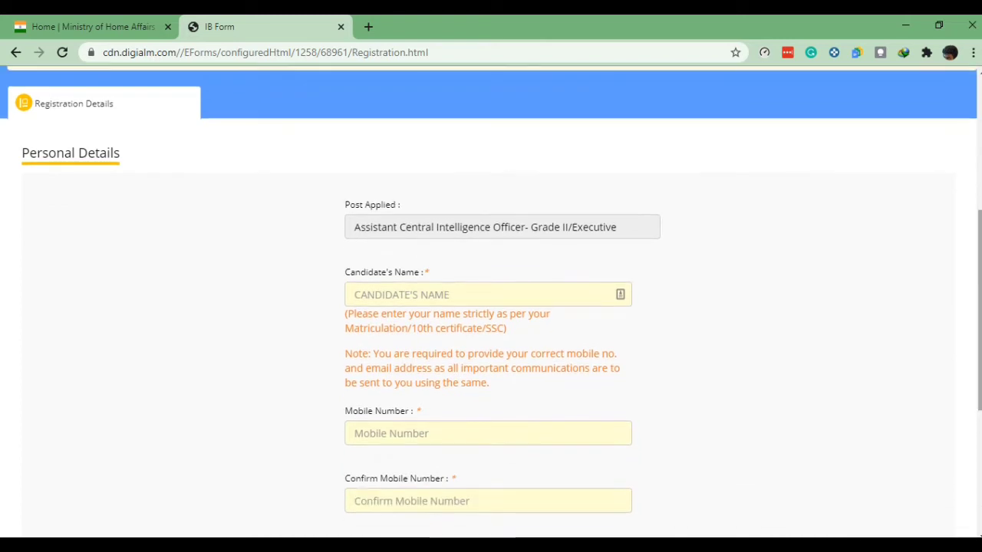
scroll(491, 307, "down", 3)
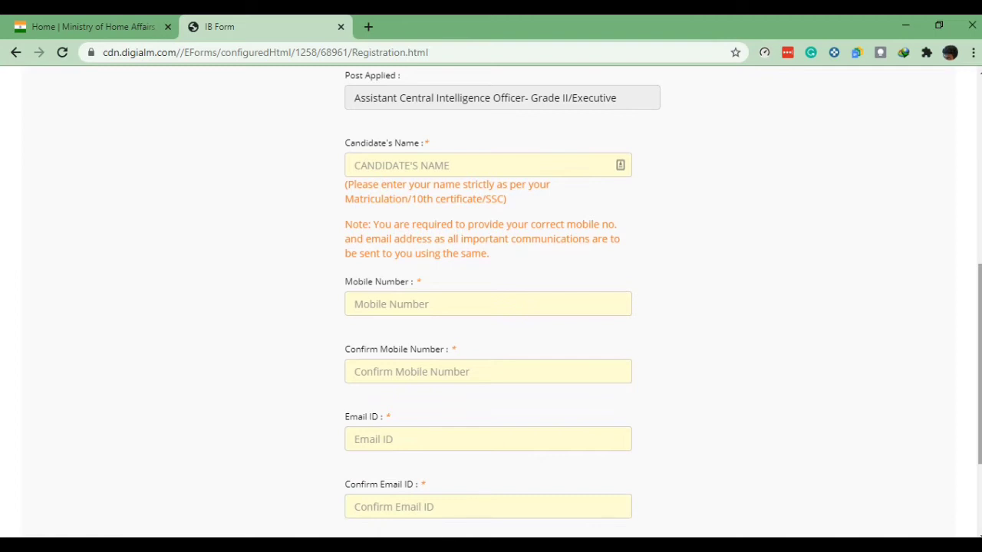
scroll(491, 307, "down", 1)
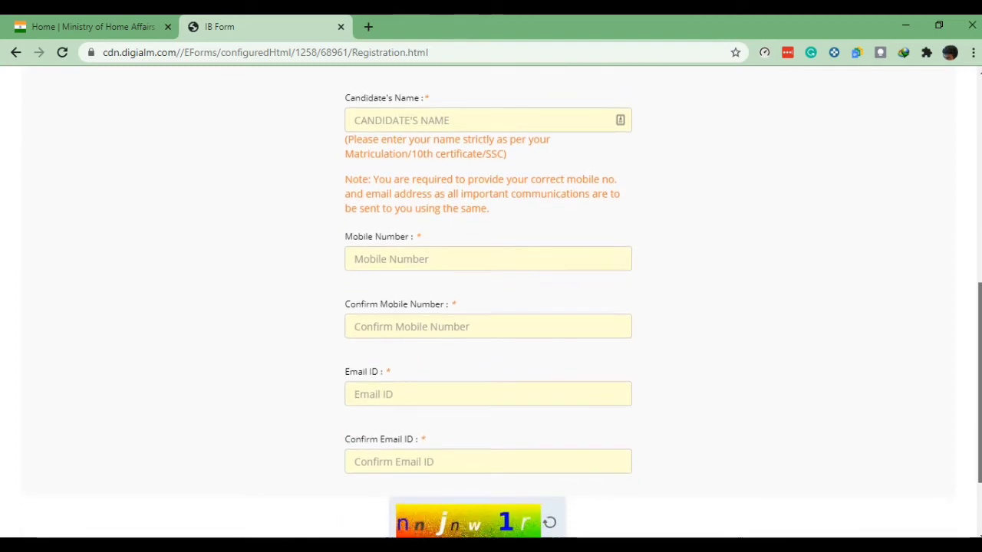
scroll(491, 307, "down", 2)
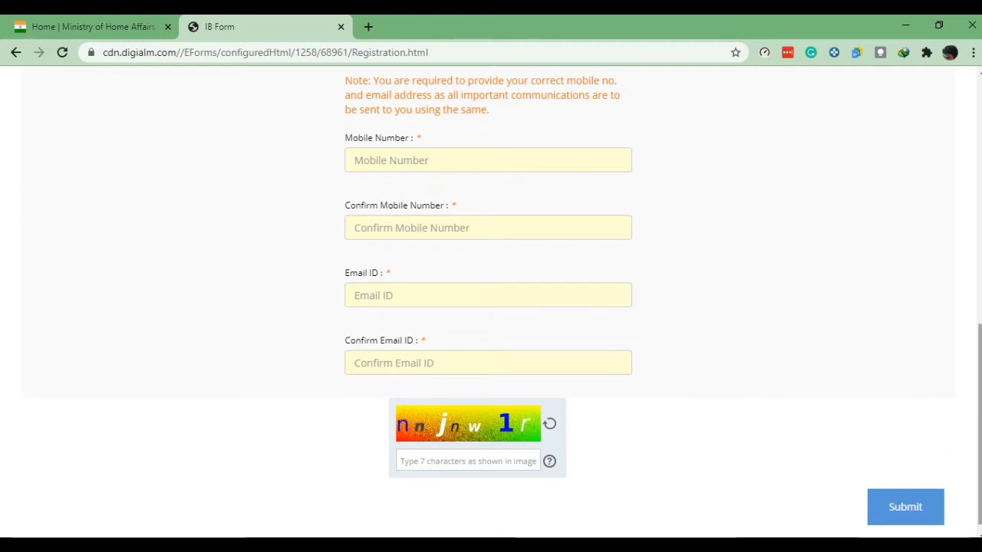
scroll(491, 307, "up", 4)
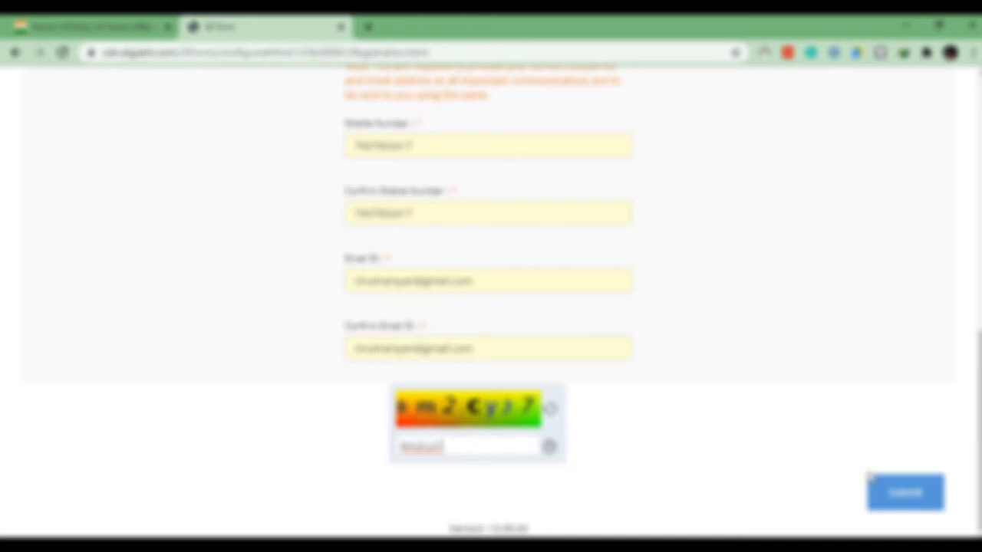
Submit the completed registration form and confirm that the entered information is correct.
left_click(883, 492)
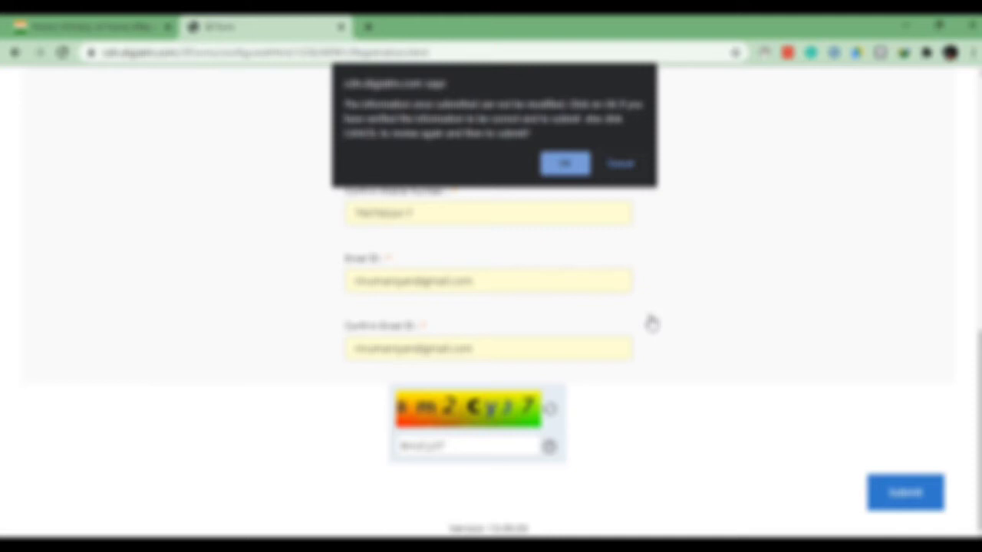
left_click(565, 164)
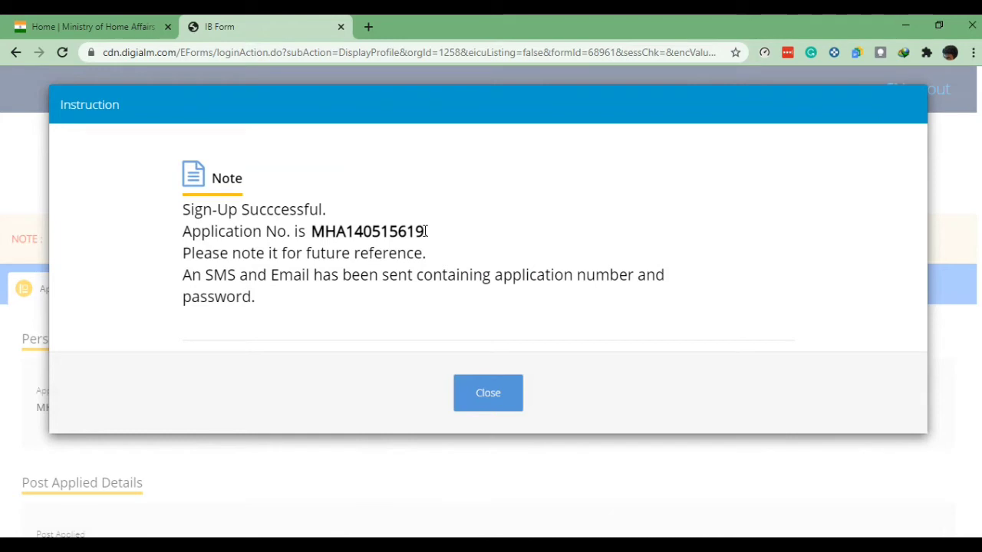
Copy the application number from the sign-up note and log out of the applicant page.
left_click_drag(424, 232, 318, 238)
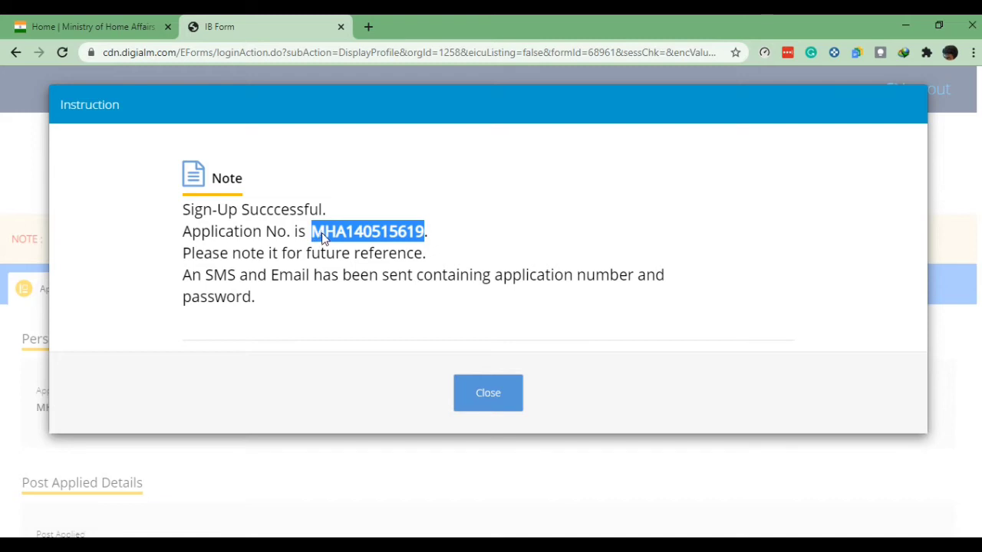
right_click(321, 233)
left_click(337, 244)
left_click(485, 392)
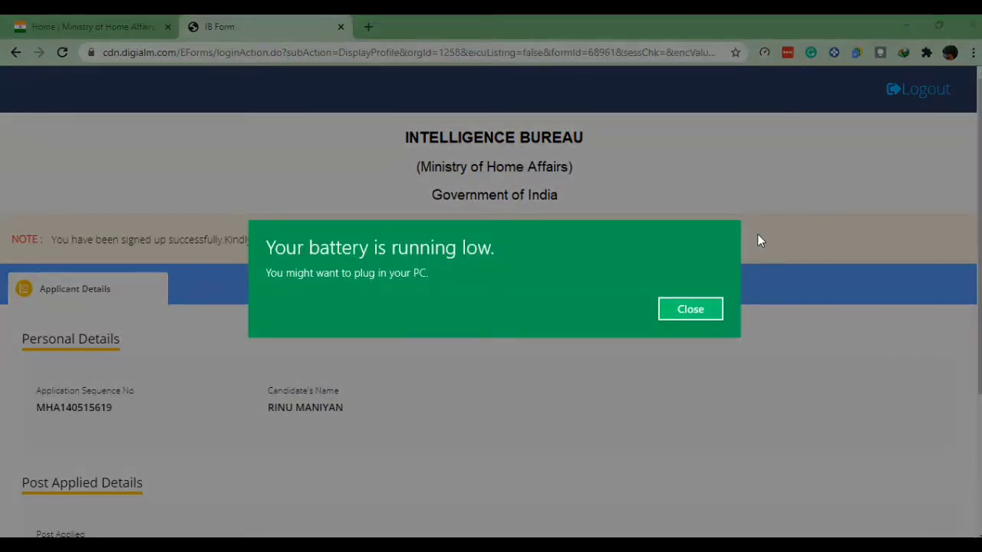
left_click(694, 309)
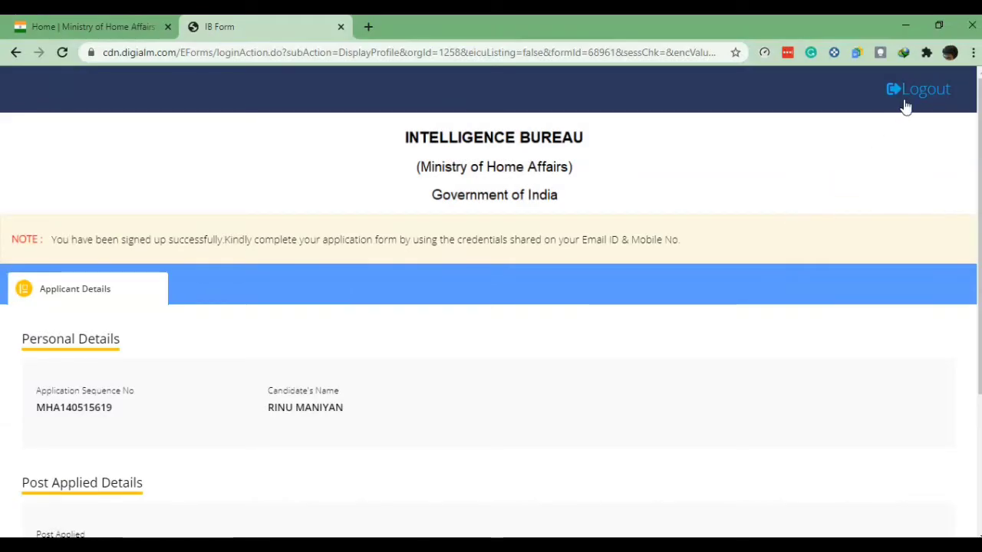
left_click(909, 102)
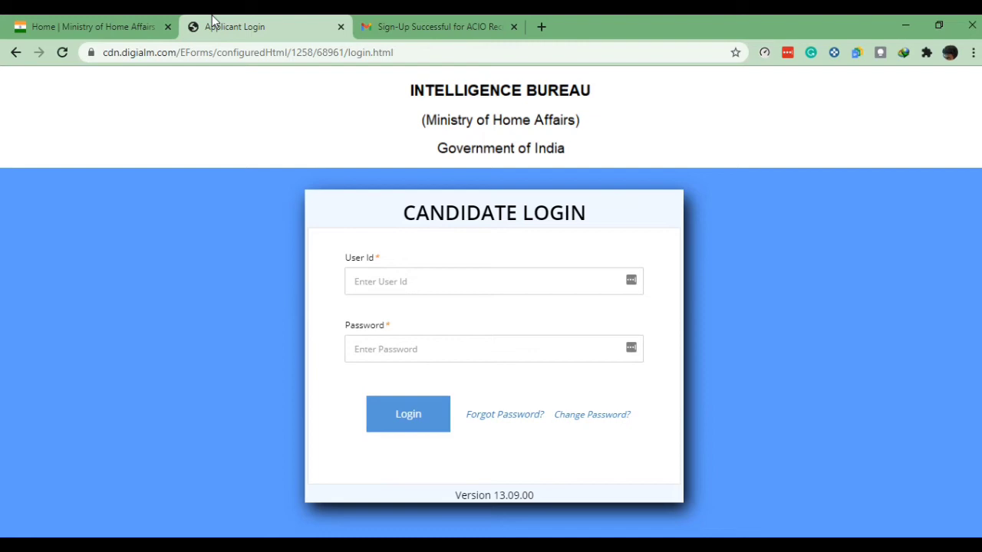
Log in as the candidate, pasting the copied application number as the User Id and entering the account password.
right_click(414, 286)
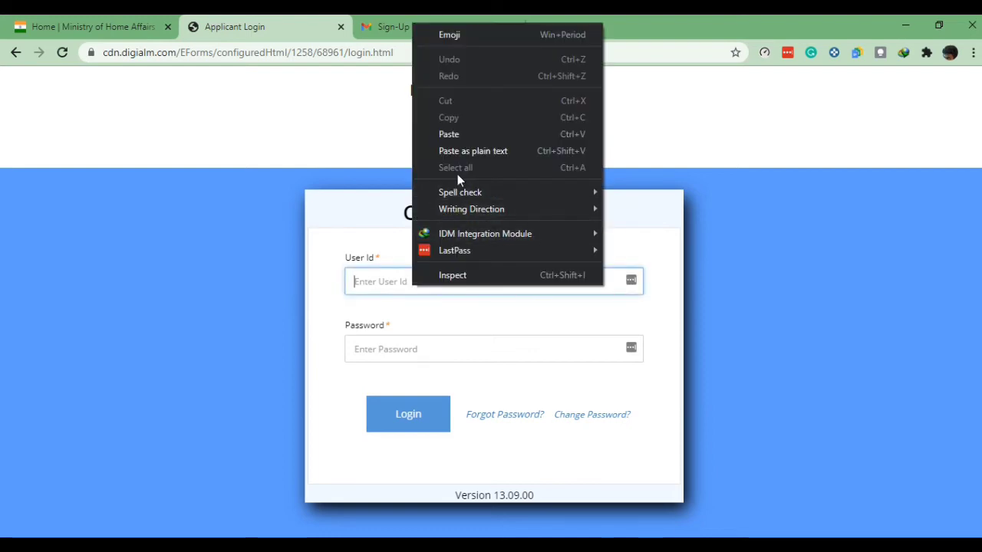
left_click(461, 136)
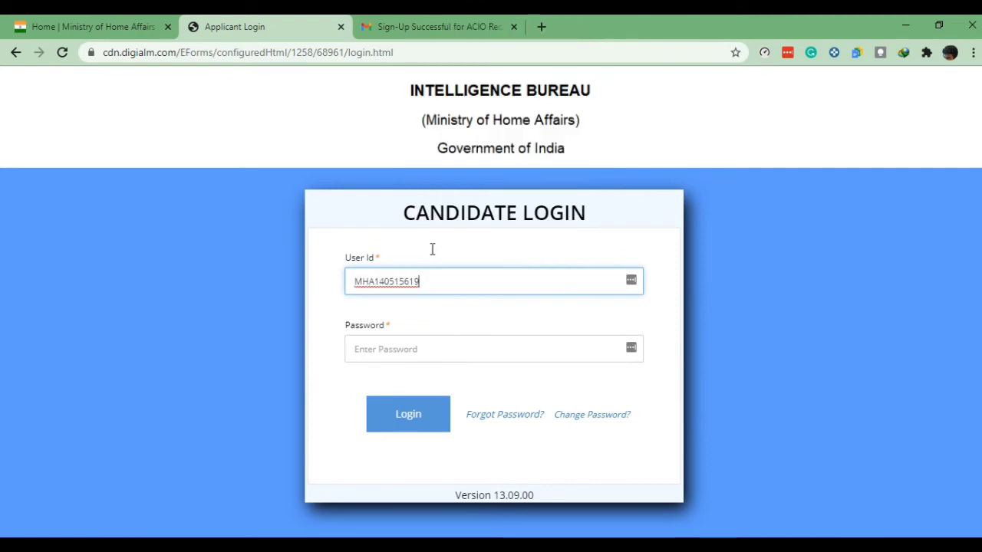
left_click(400, 350)
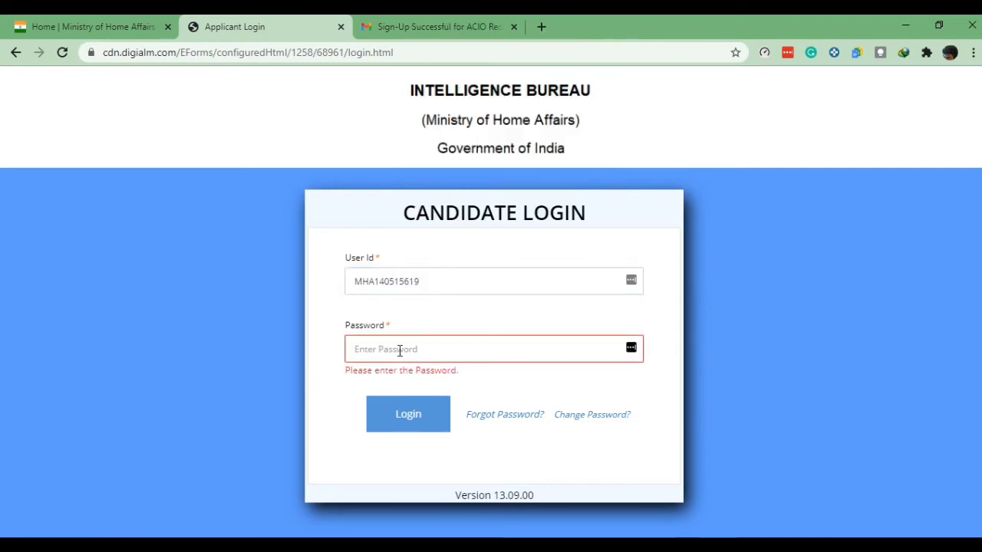
type("•")
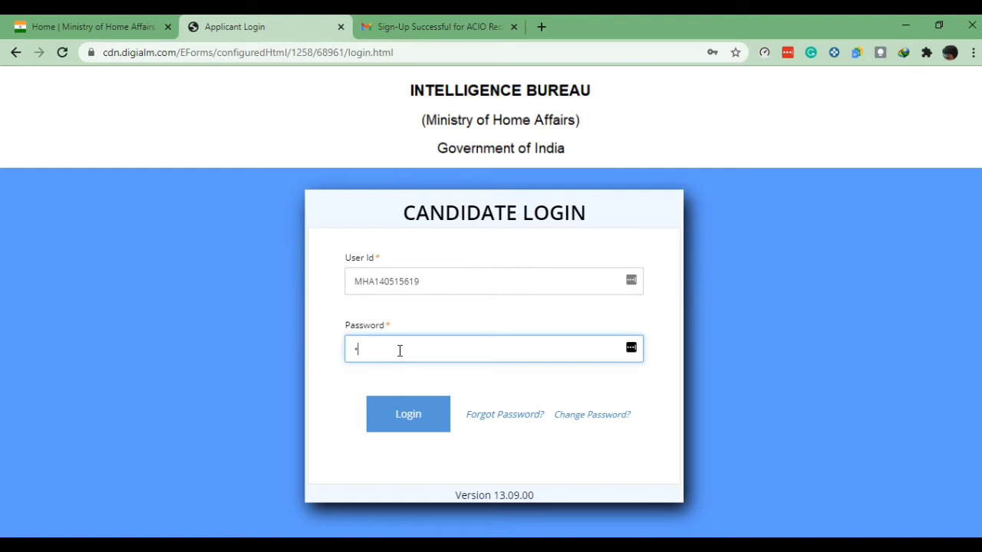
type("••••••")
left_click(417, 422)
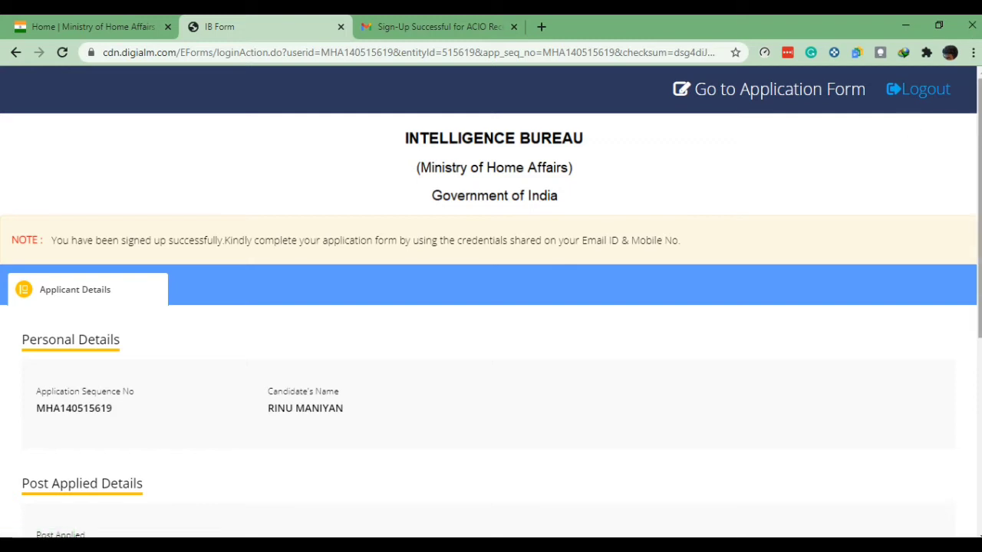
Open the application form, declining to save the login in LastPass, and close the instruction note.
left_click(748, 99)
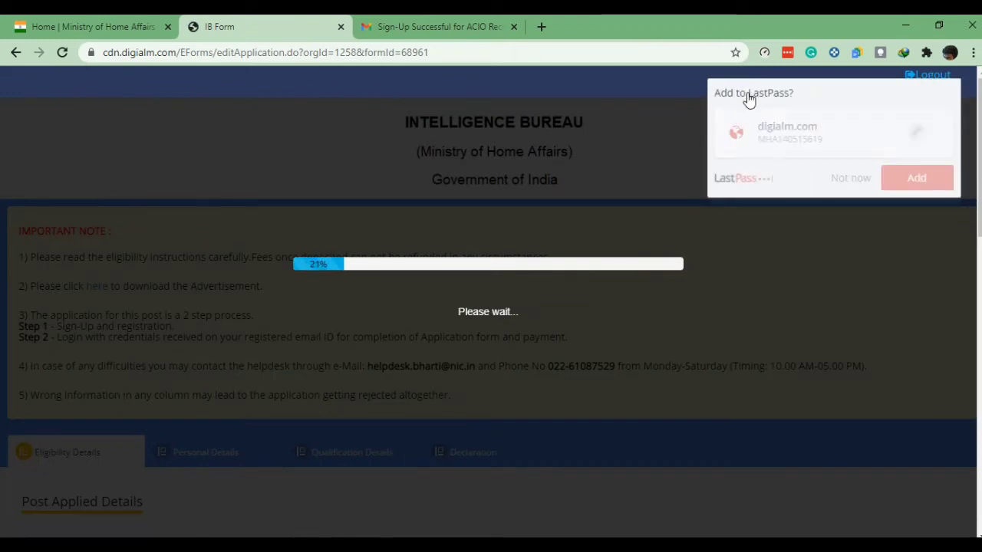
left_click(852, 178)
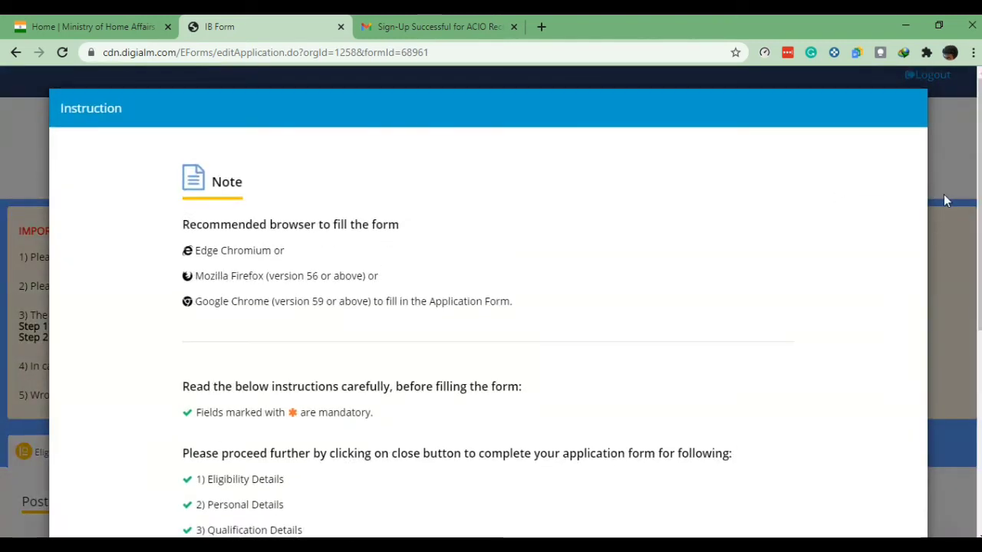
scroll(488, 306, "down", 3)
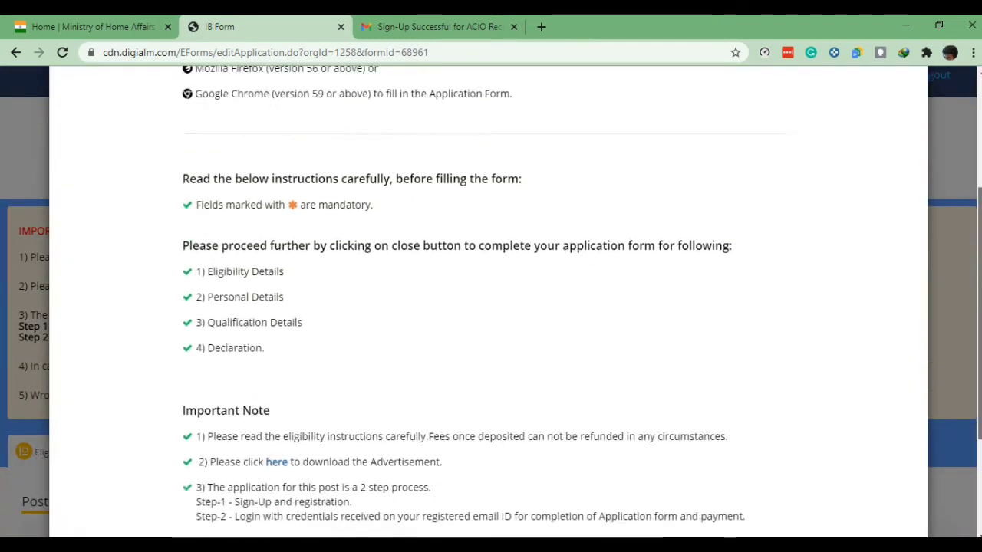
scroll(614, 488, "down", 2)
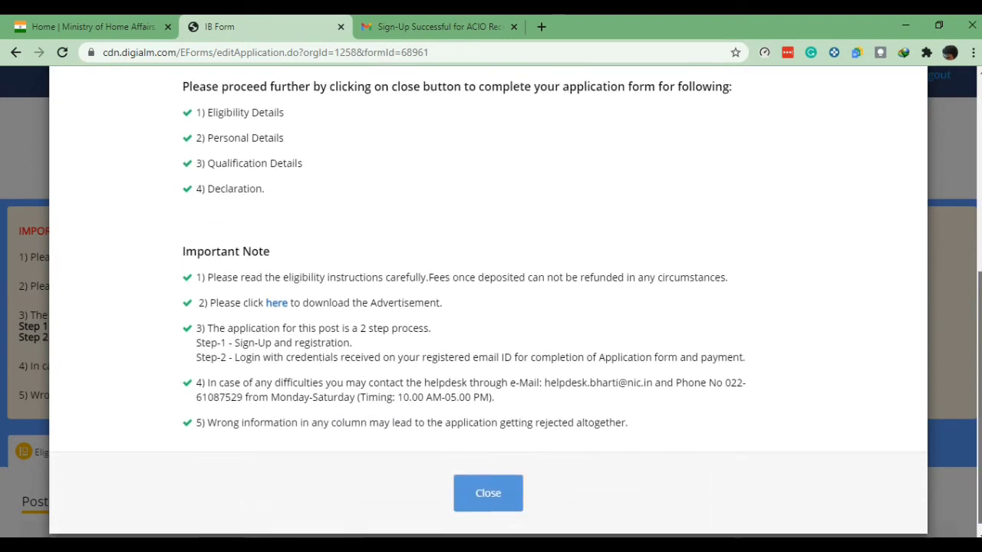
left_click(488, 495)
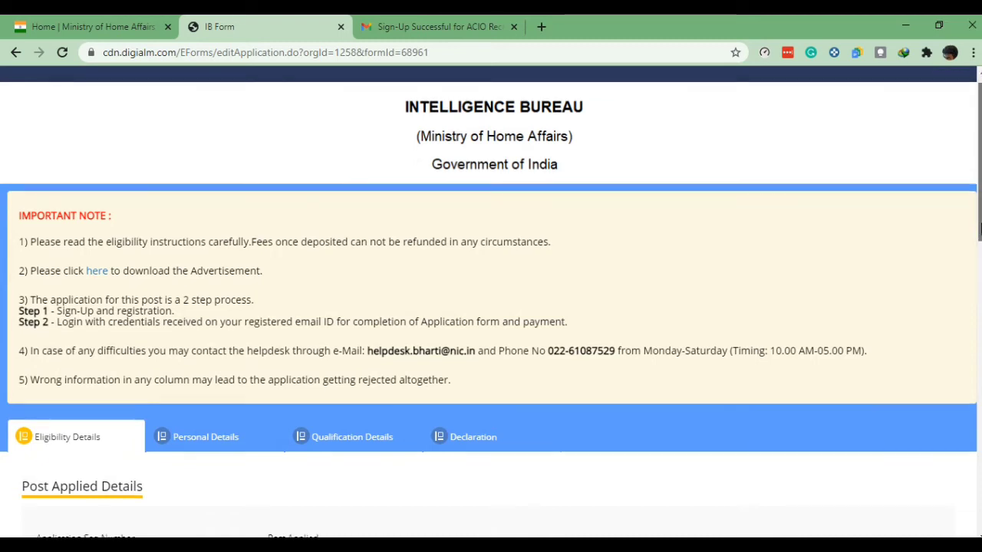
Set Exam City Choice 1 to Ernakulam in the Eligibility Details.
scroll(979, 218, "down", 3)
scroll(491, 307, "down", 1)
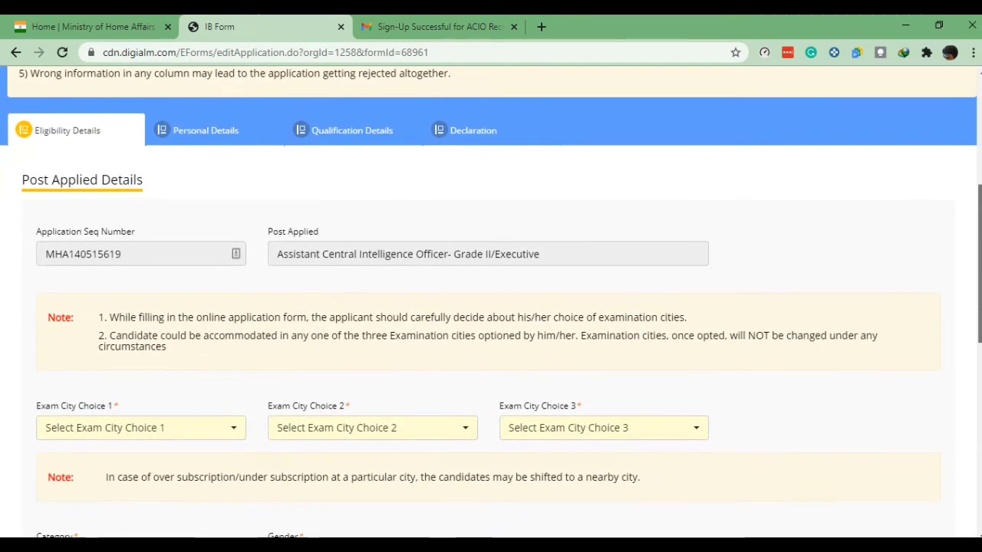
scroll(491, 307, "down", 1)
scroll(491, 307, "down", 1)
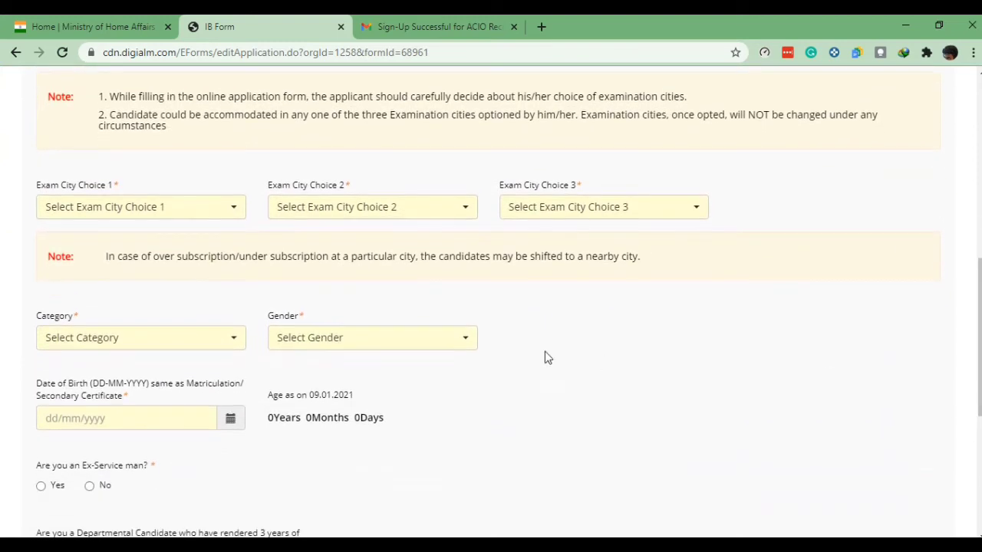
left_click(210, 213)
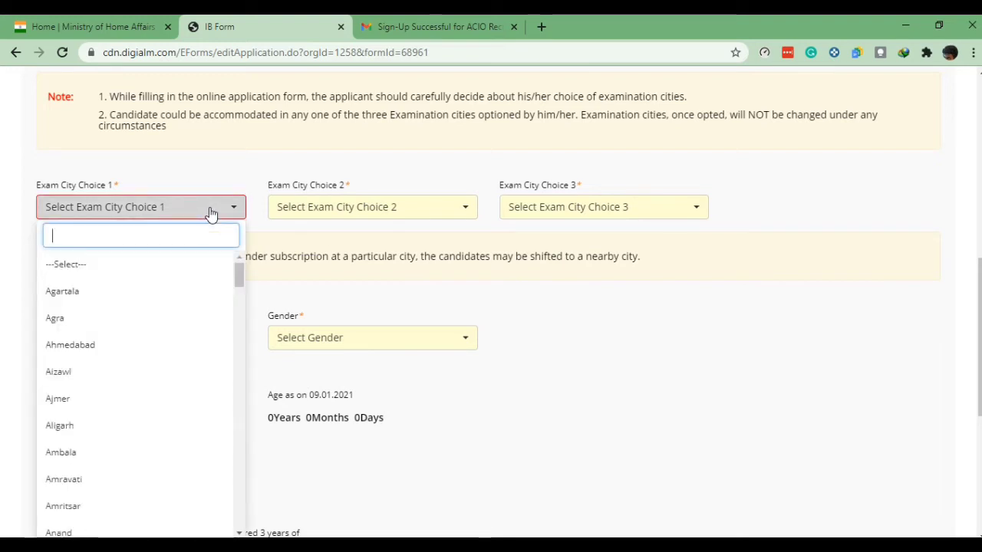
type("ern")
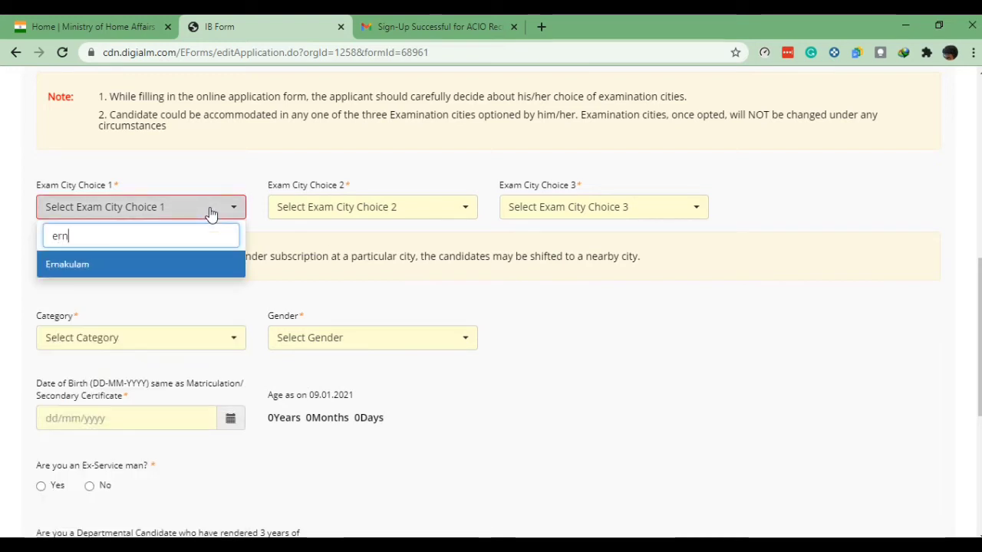
key("Return")
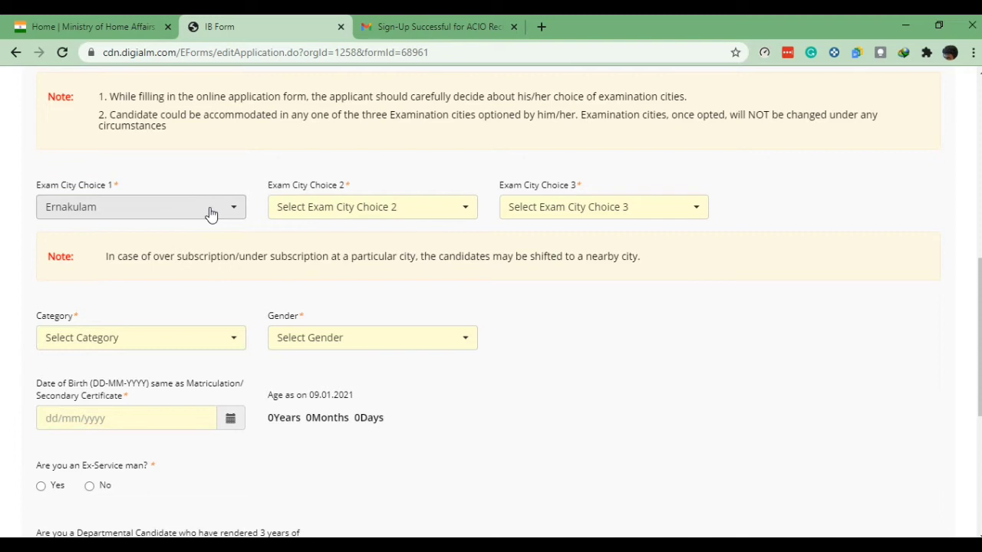
Set Exam City Choice 2 to Kollam in the Eligibility Details.
left_click(292, 205)
type("kol")
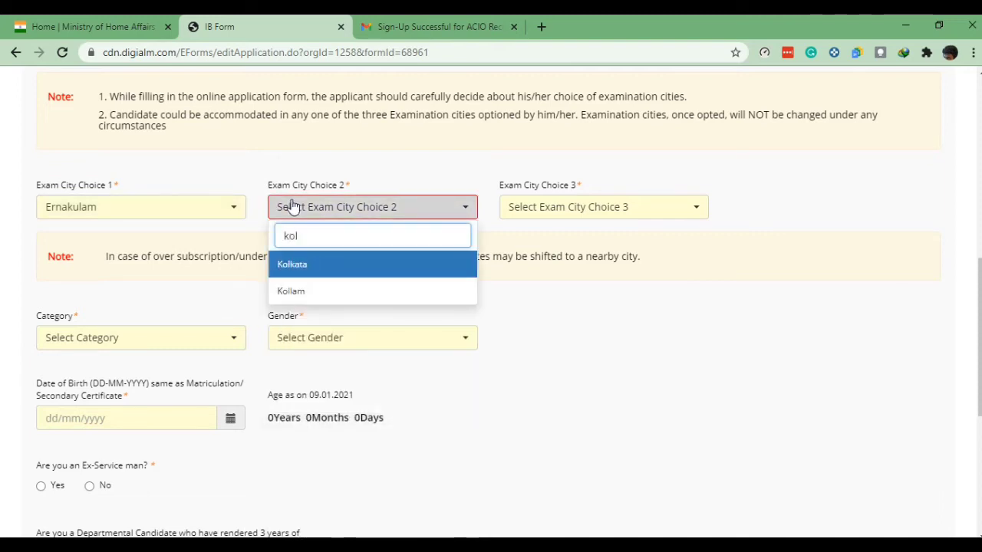
key("Down")
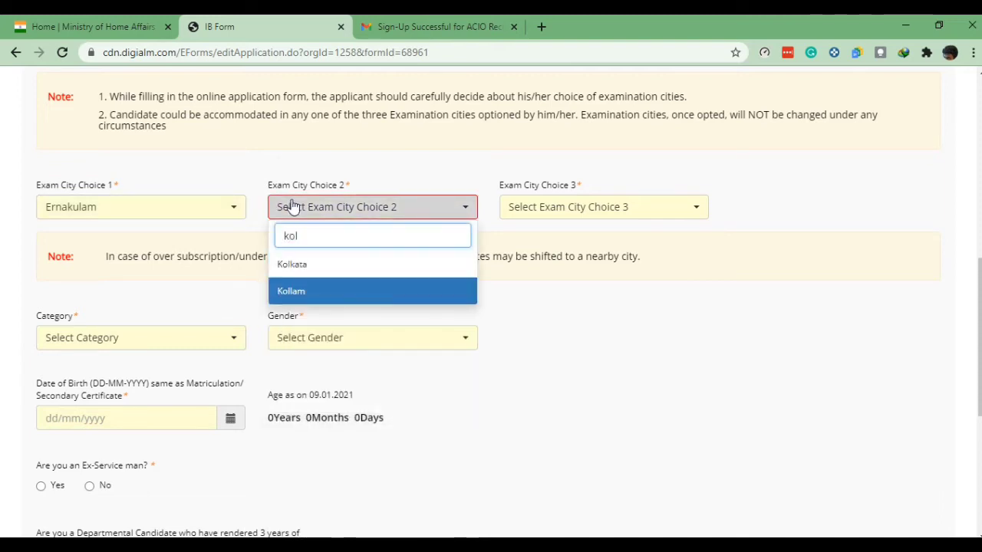
key("Return")
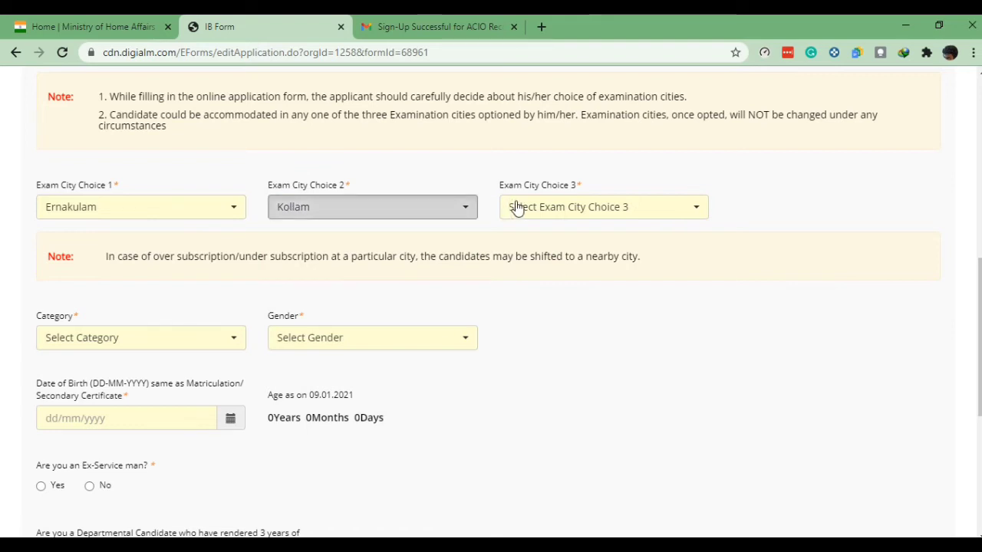
Change Exam City Choice 2 to Kottayam.
key("Return")
type("kot")
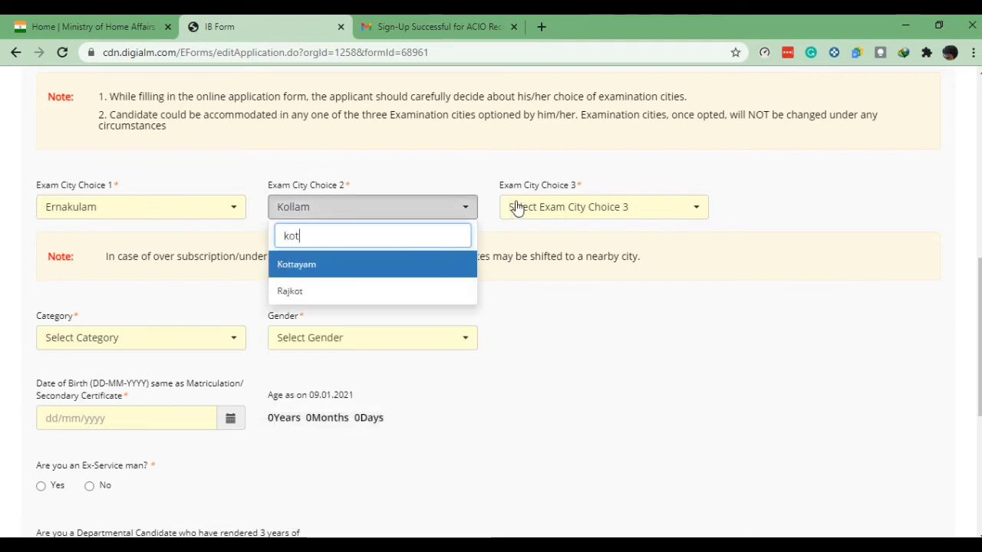
key("Return")
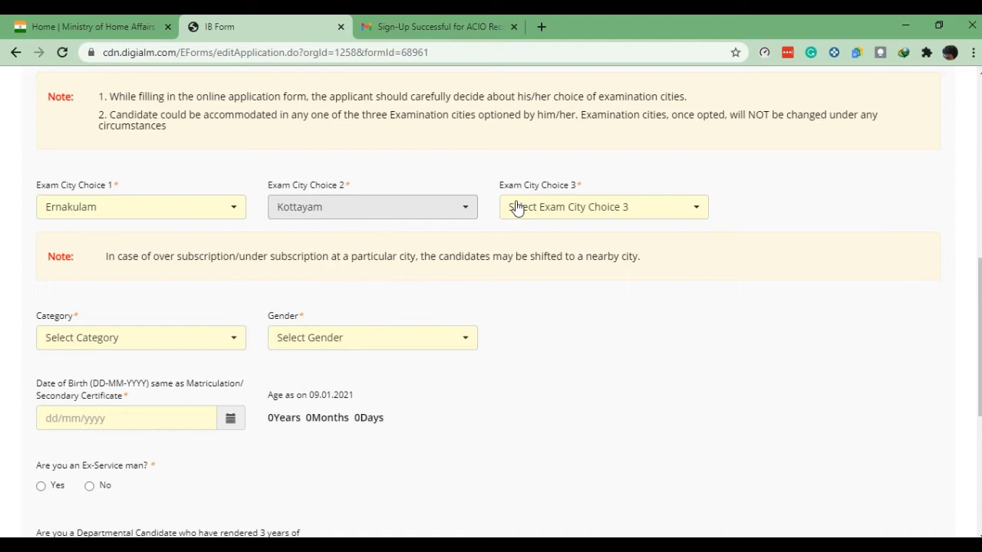
key("Return")
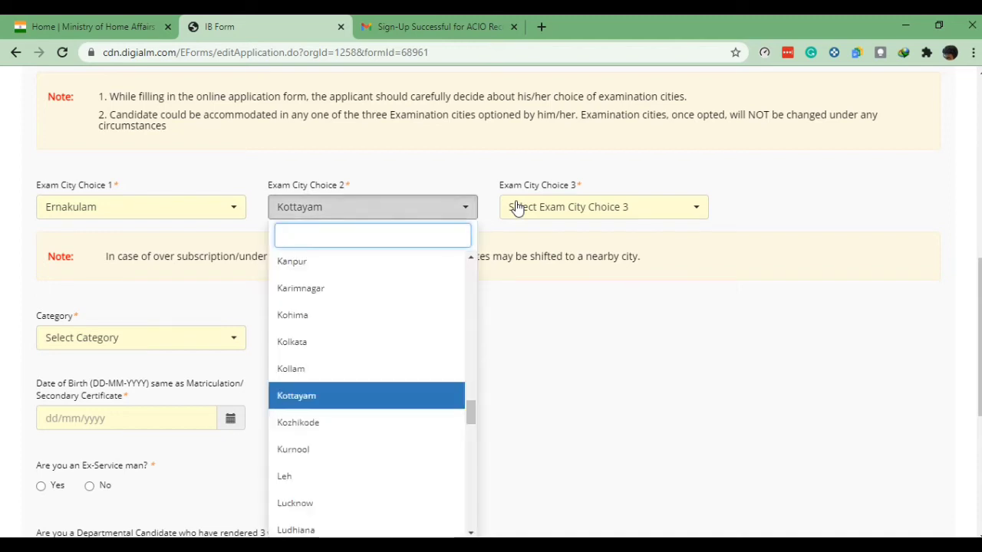
Set Exam City Choice 3 to Kollam.
left_click(587, 220)
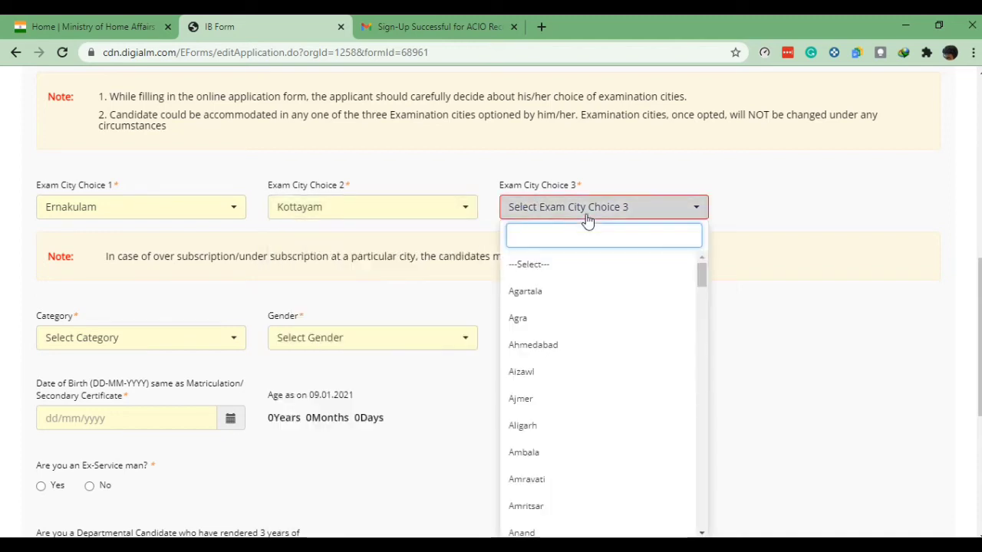
type("ko")
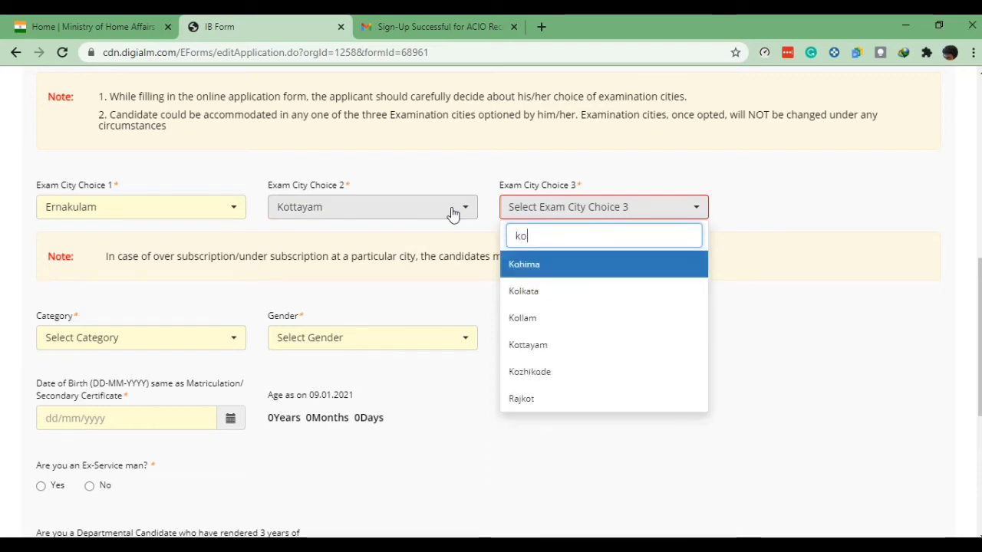
type("l")
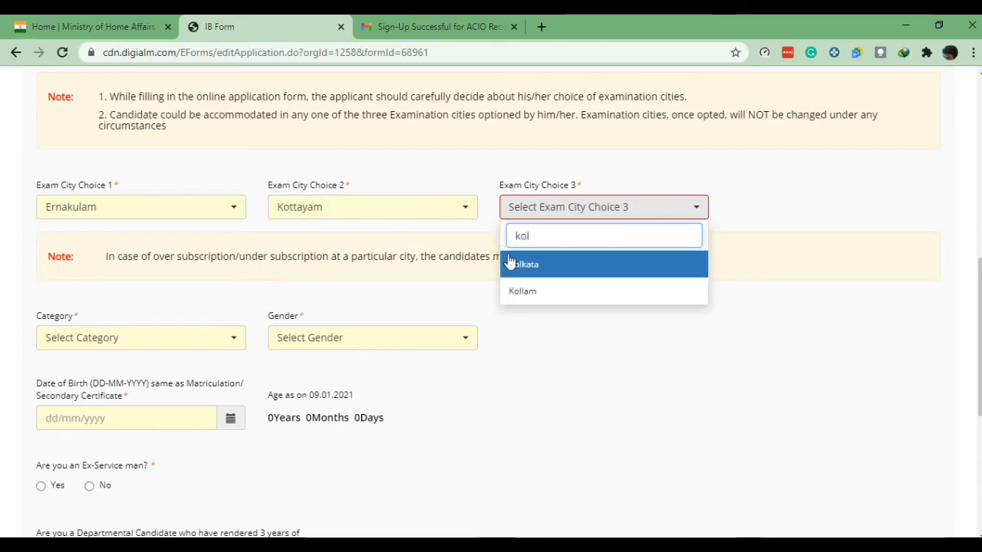
left_click(541, 291)
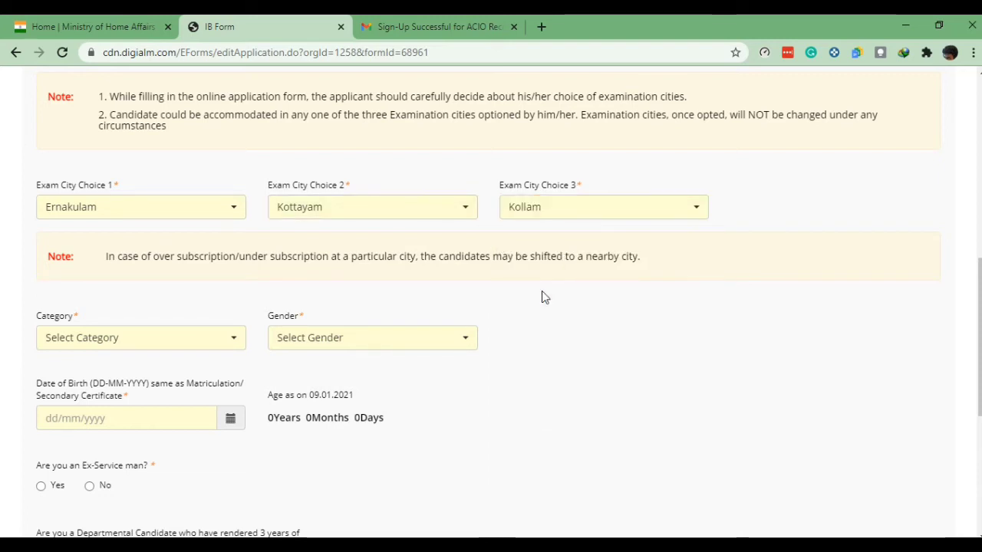
Set the category to OBC(NCL) and the gender to Male, and fill in the candidate's date of birth.
left_click(236, 346)
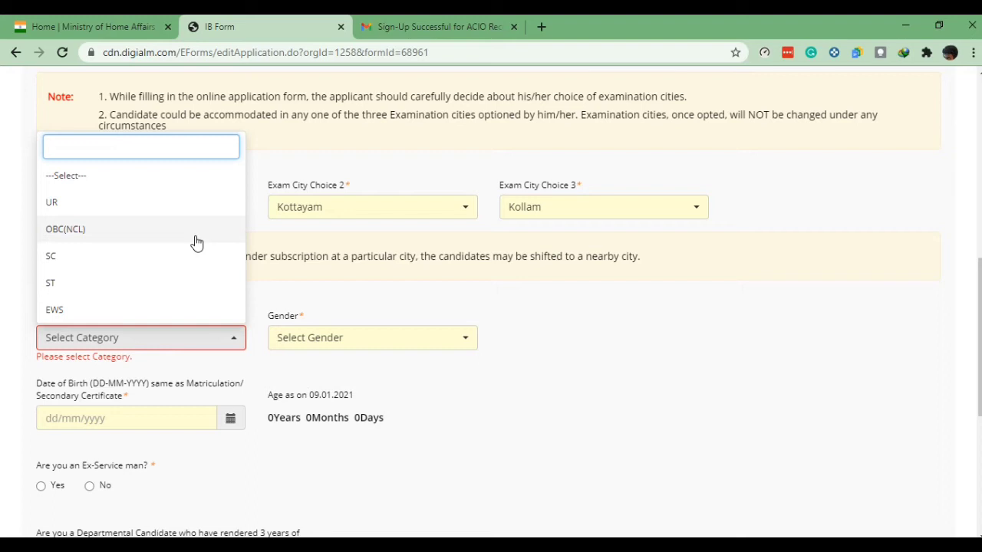
left_click(125, 241)
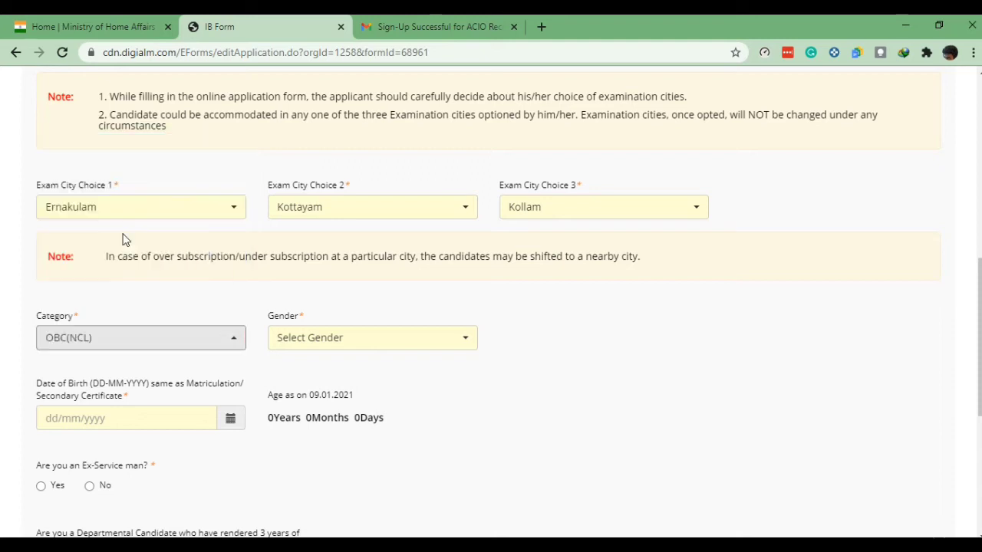
left_click(316, 344)
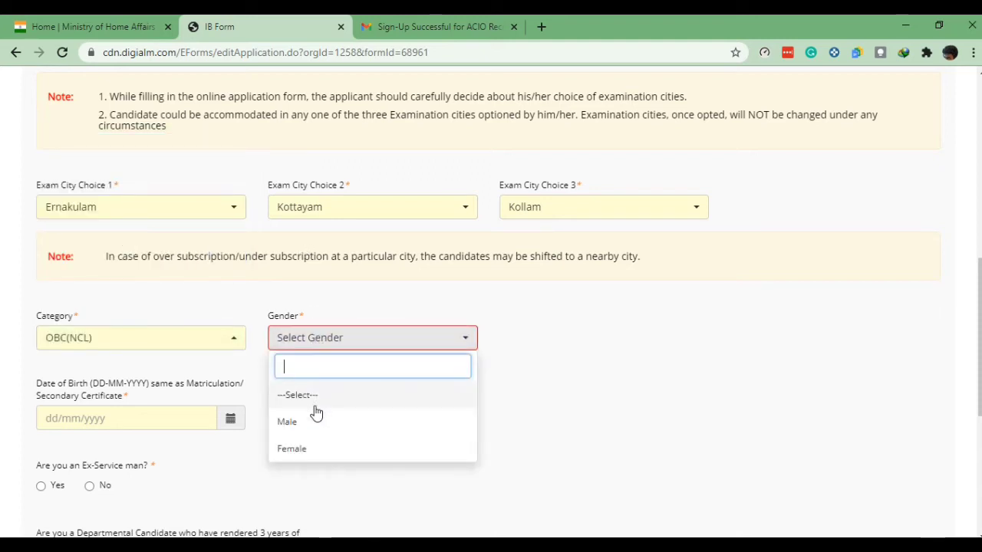
left_click(316, 424)
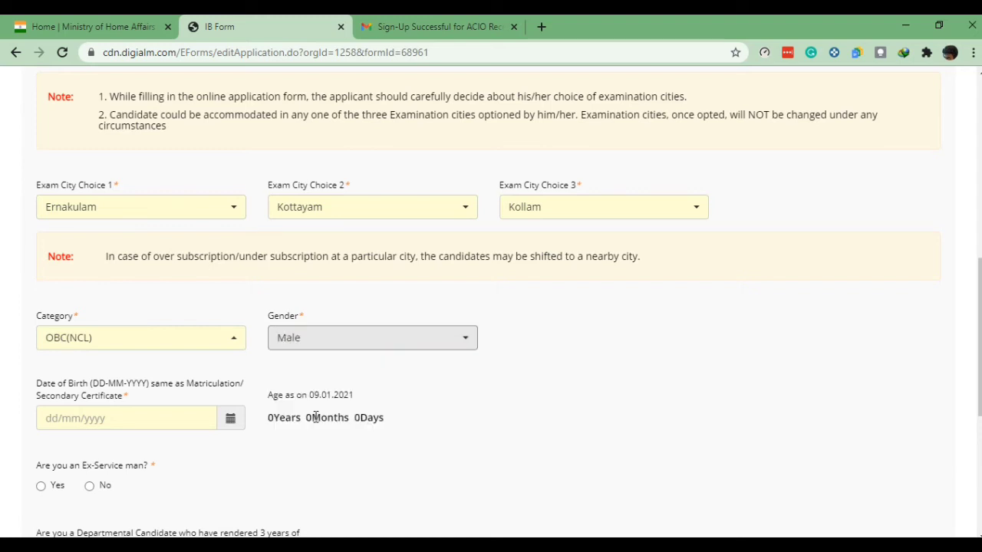
left_click(230, 419)
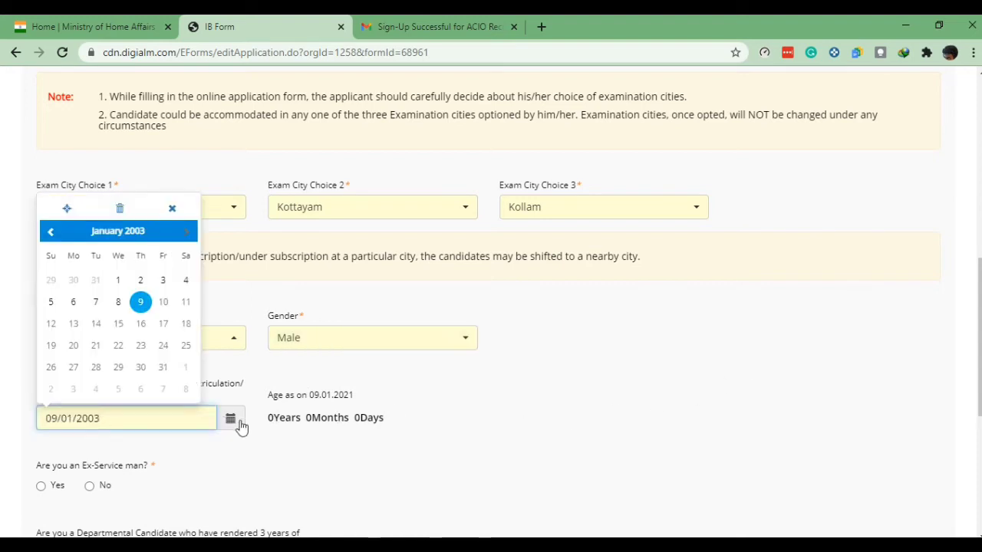
left_click(119, 231)
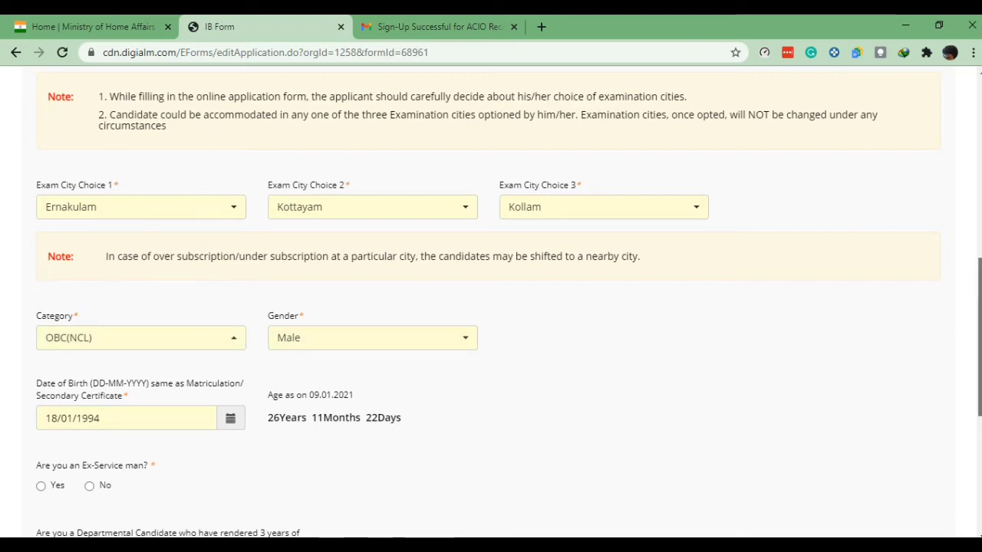
Answer No to the ex-serviceman, departmental candidate, Jammu and Kashmir domicile, Gujarat riot dependent and sportsperson questions, and save the Eligibility Details.
left_click_drag(977, 318, 978, 432)
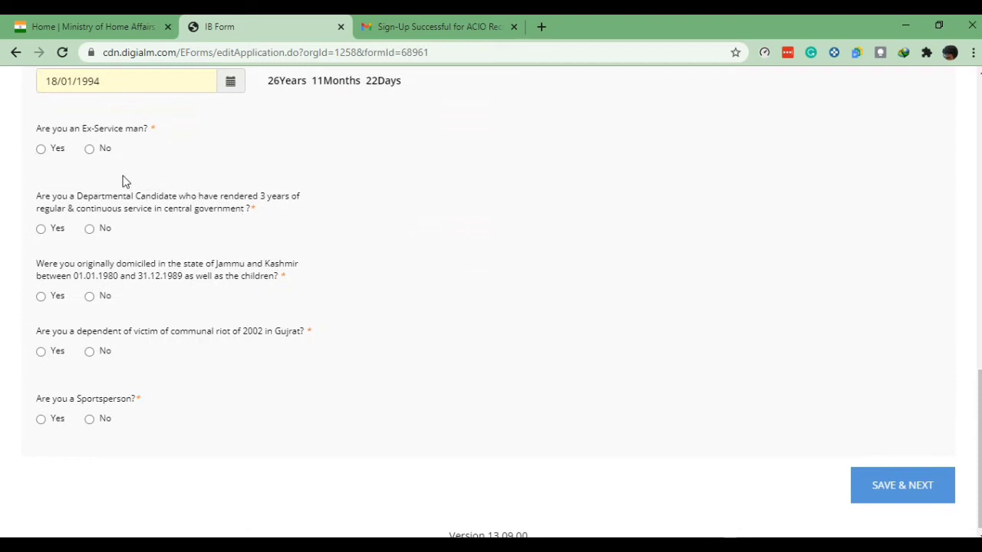
left_click(91, 154)
left_click(90, 229)
left_click(90, 298)
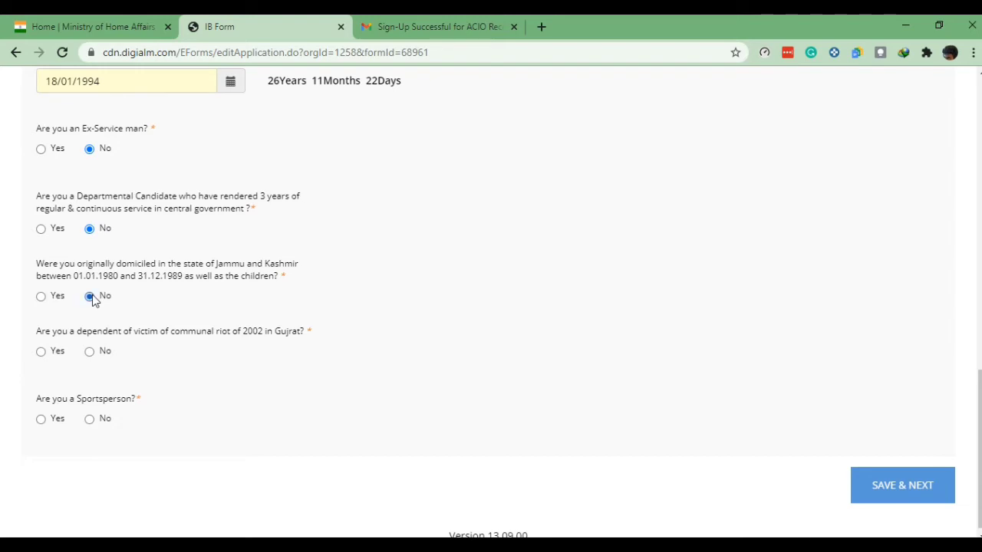
left_click(90, 353)
left_click(91, 420)
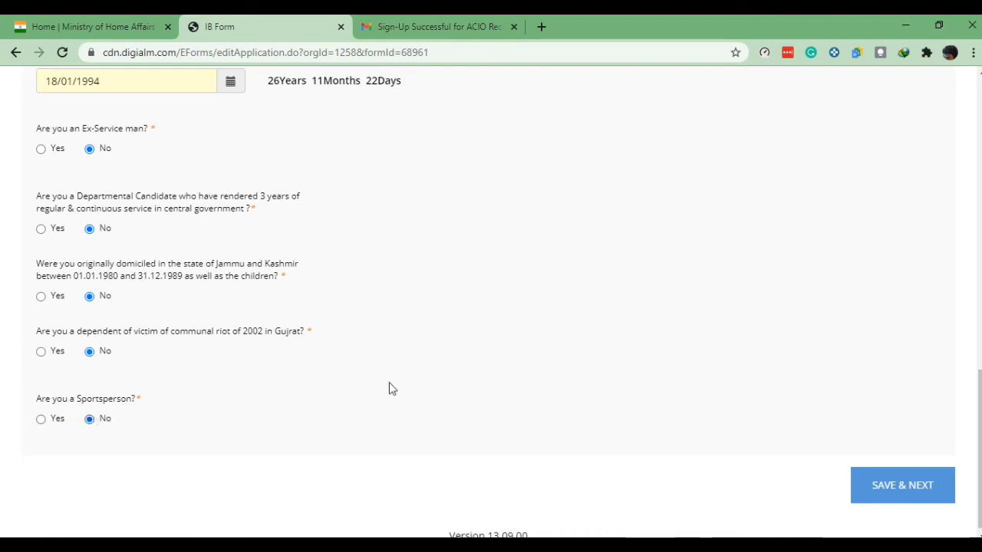
left_click(875, 483)
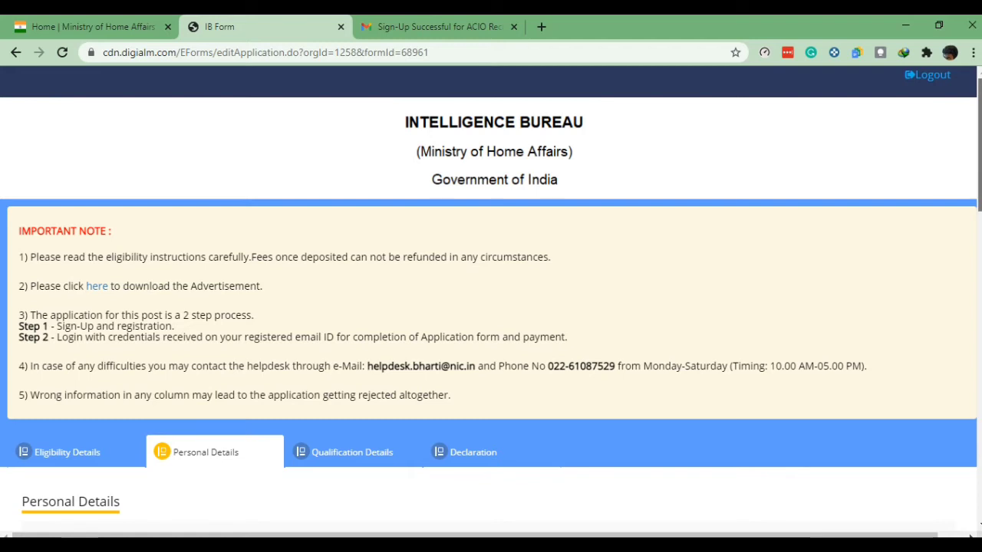
Choose Aadhar Card as the ID proof in the Personal Details.
scroll(491, 307, "down", 2)
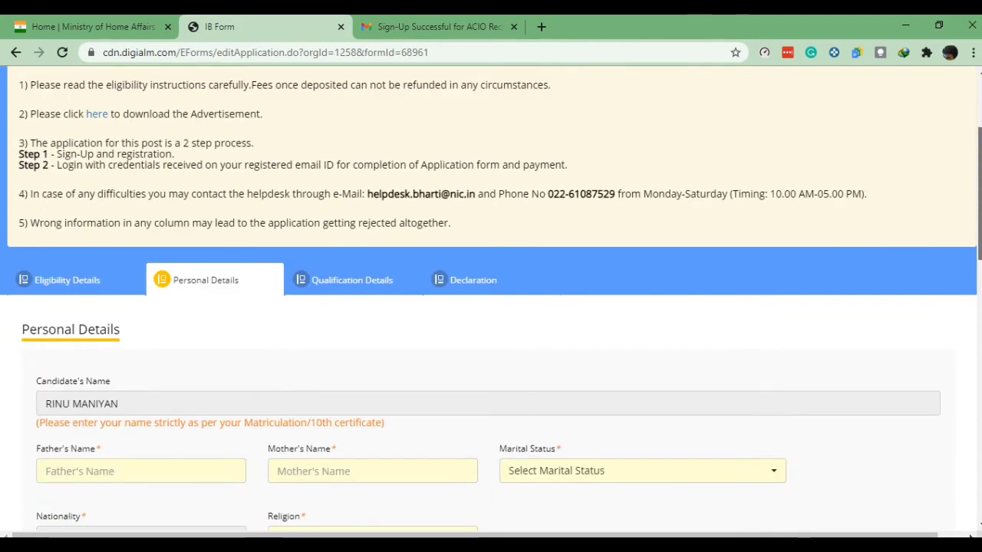
scroll(491, 307, "down", 2)
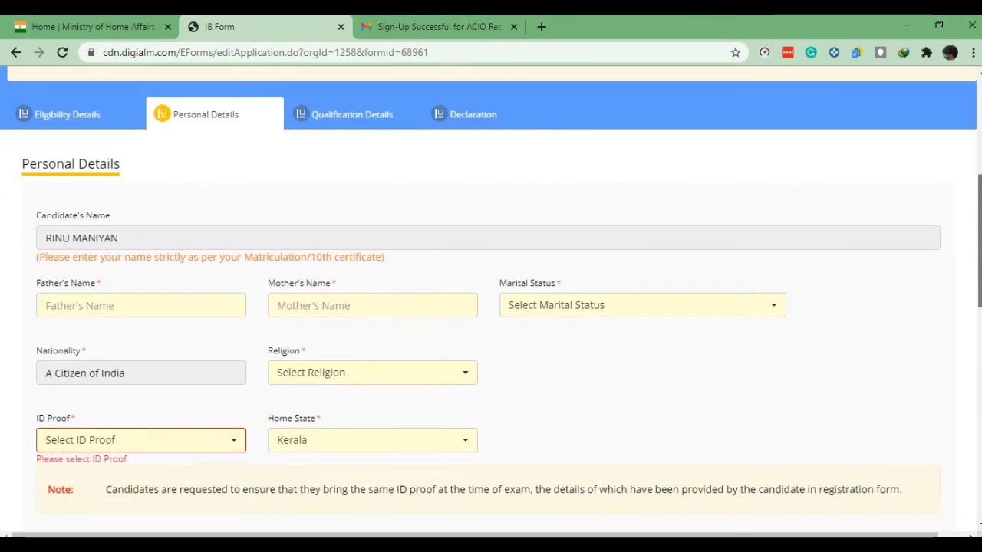
scroll(490, 307, "down", 2)
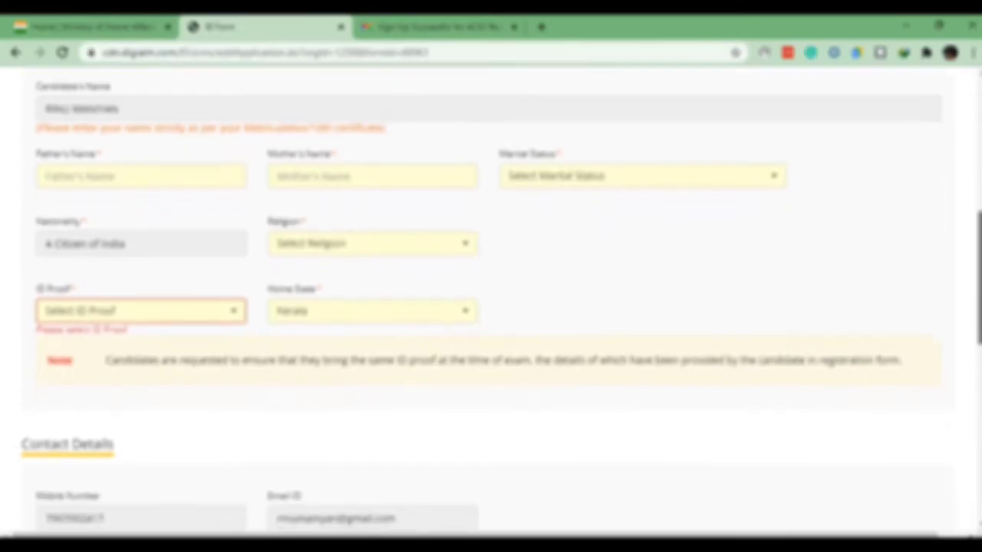
scroll(490, 307, "down", 1)
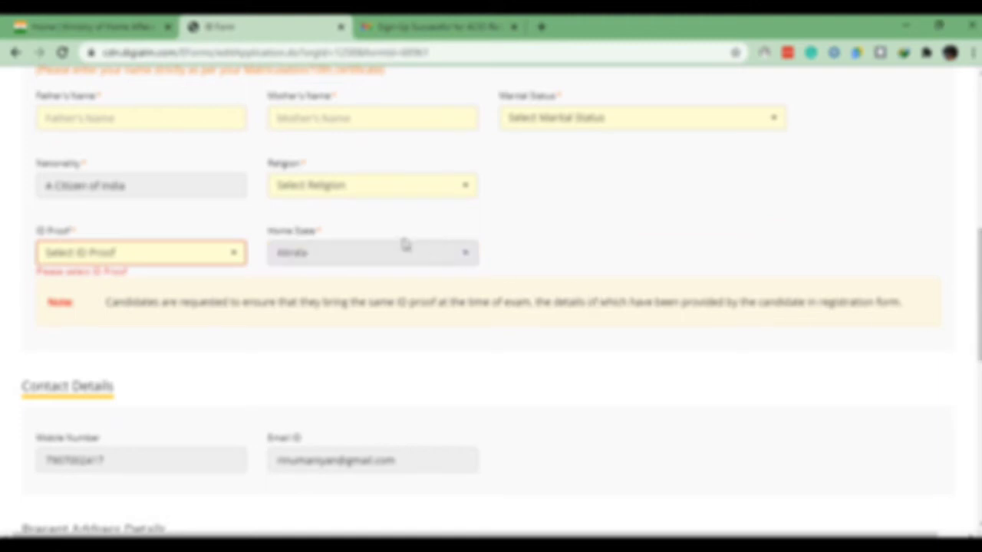
left_click(233, 253)
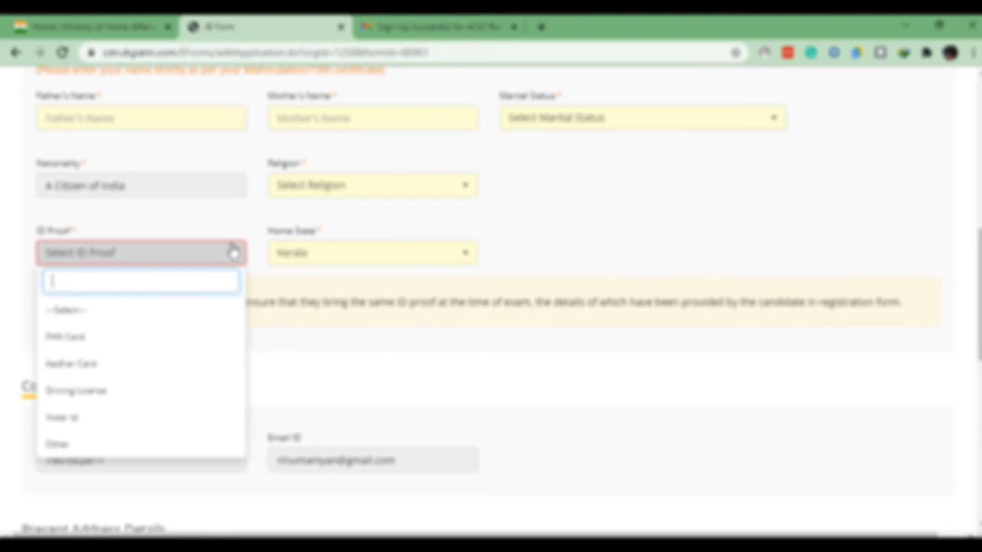
left_click(123, 363)
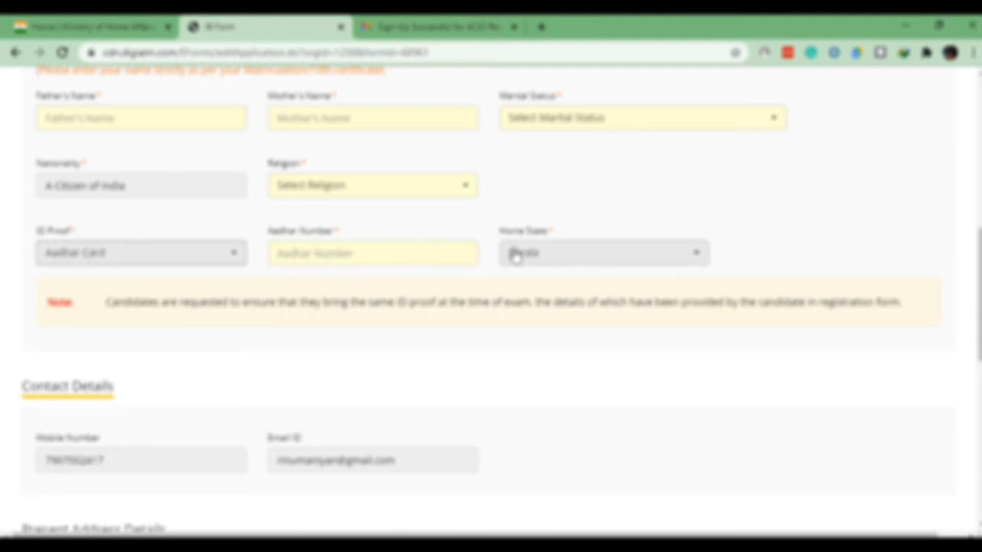
Set the religion to Hinduism and the marital status to Unmarried.
left_click(462, 193)
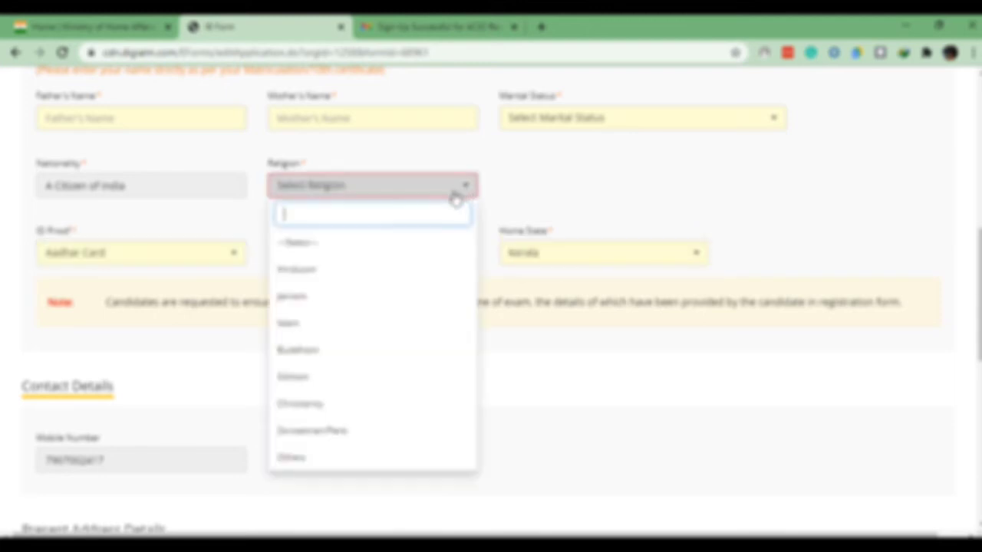
left_click(330, 269)
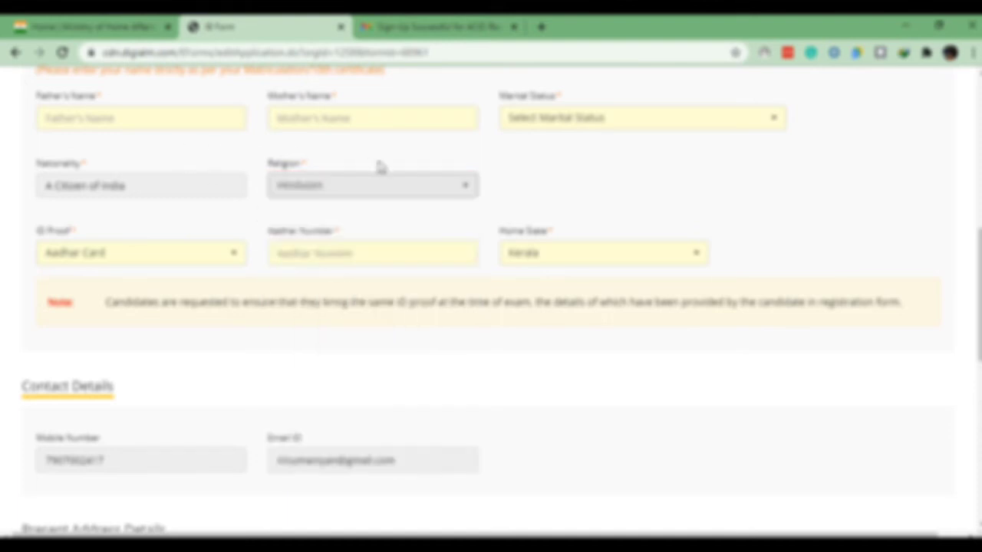
left_click(514, 124)
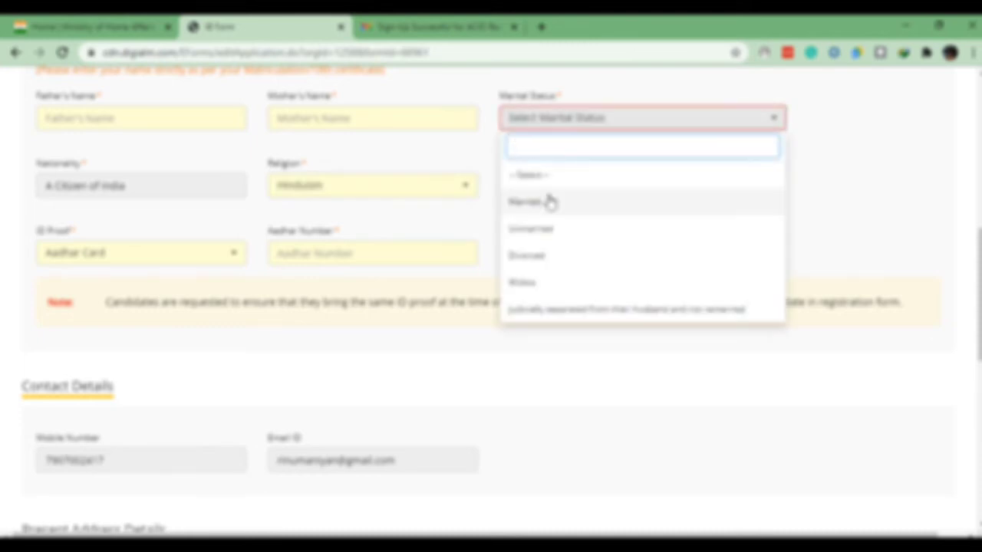
left_click(541, 227)
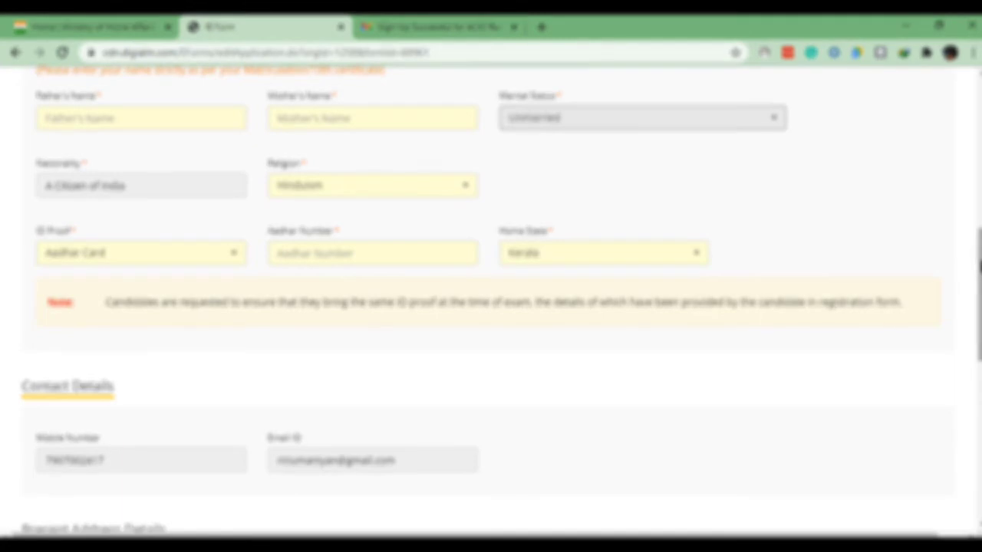
Save the completed Personal Details, acknowledge the save message and continue to the Matriculation (10th) section of the Qualification Details.
left_click_drag(978, 265, 979, 326)
scroll(575, 358, "down", 2)
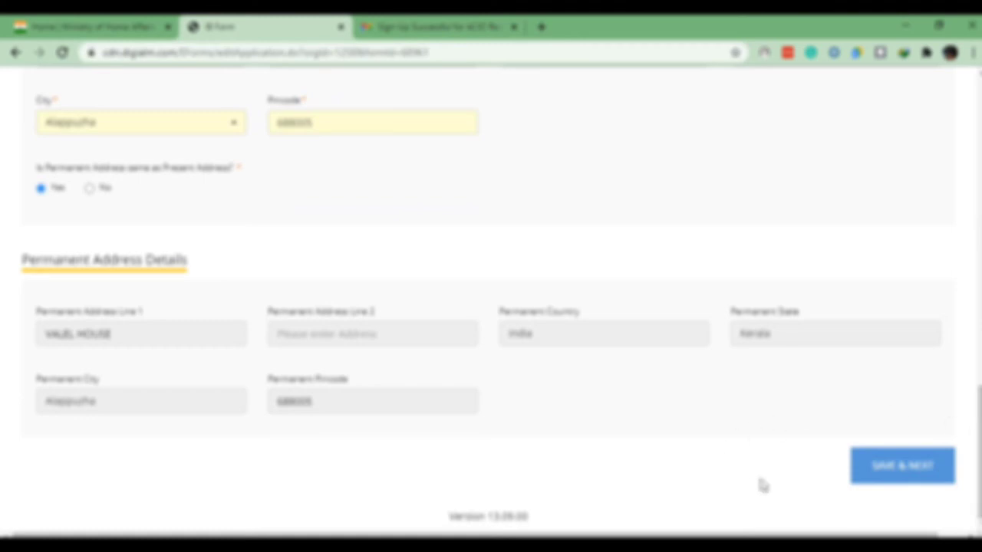
left_click(872, 477)
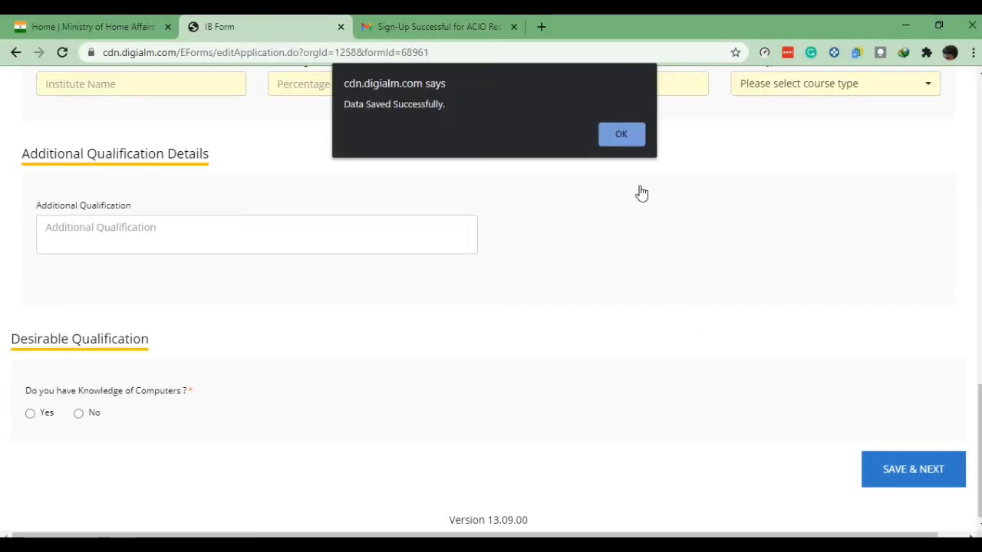
left_click(625, 136)
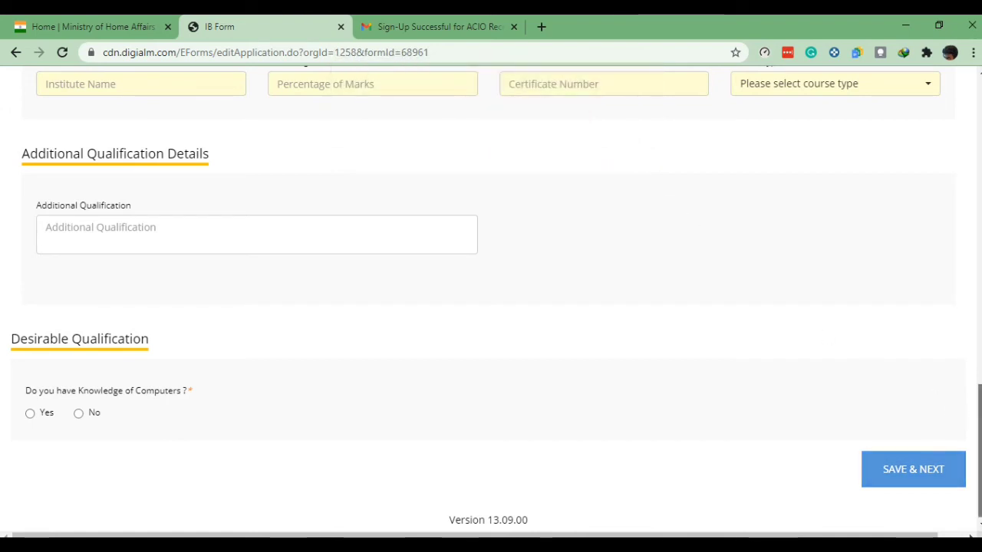
scroll(979, 444, "up", 5)
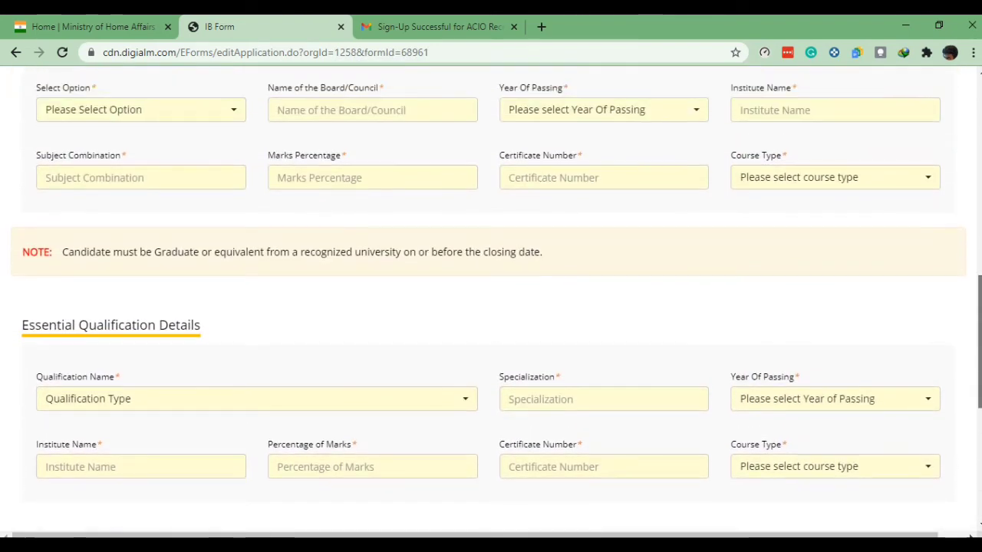
left_click_drag(979, 314, 979, 217)
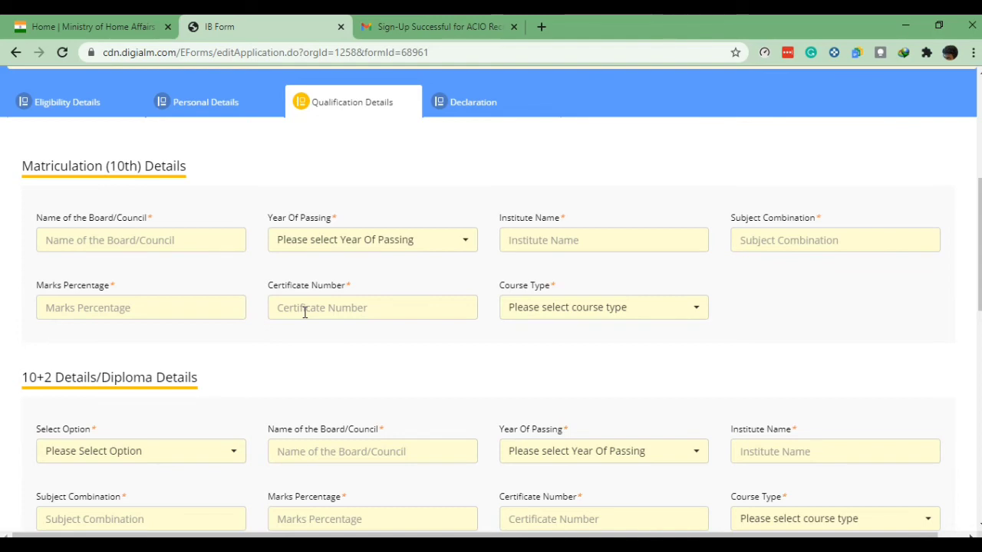
left_click(521, 316)
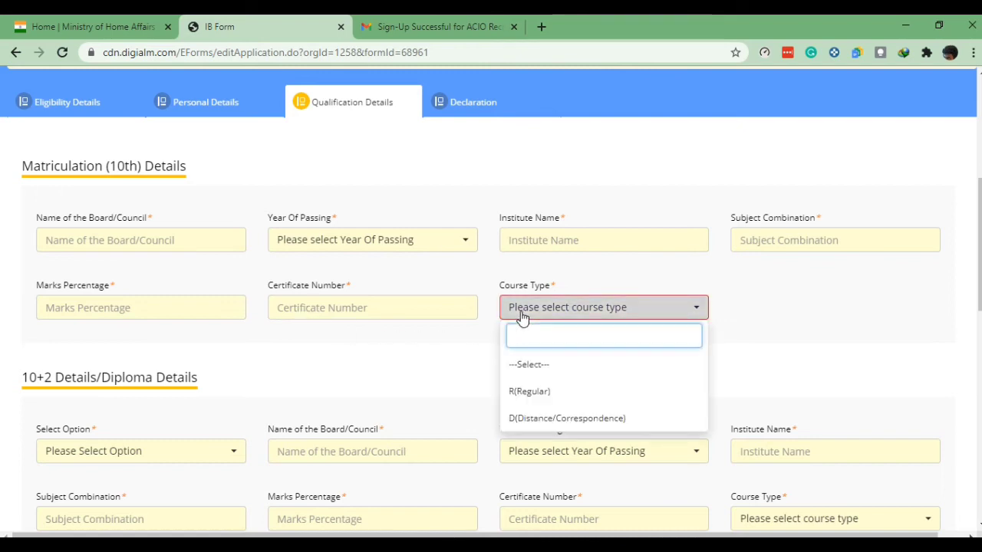
left_click(384, 377)
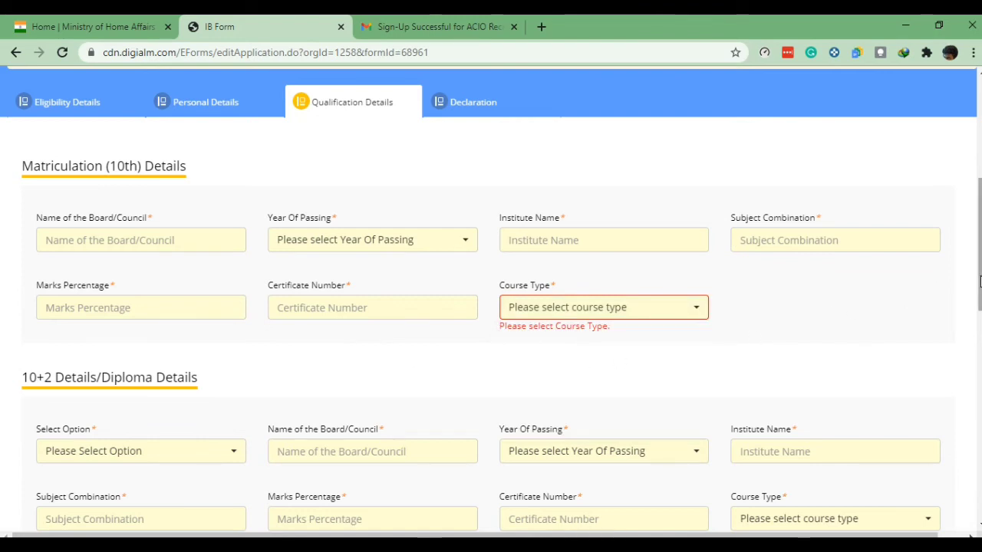
Select 10+2 as the option in the 10+2 Details/Diploma Details section.
scroll(978, 282, "down", 2)
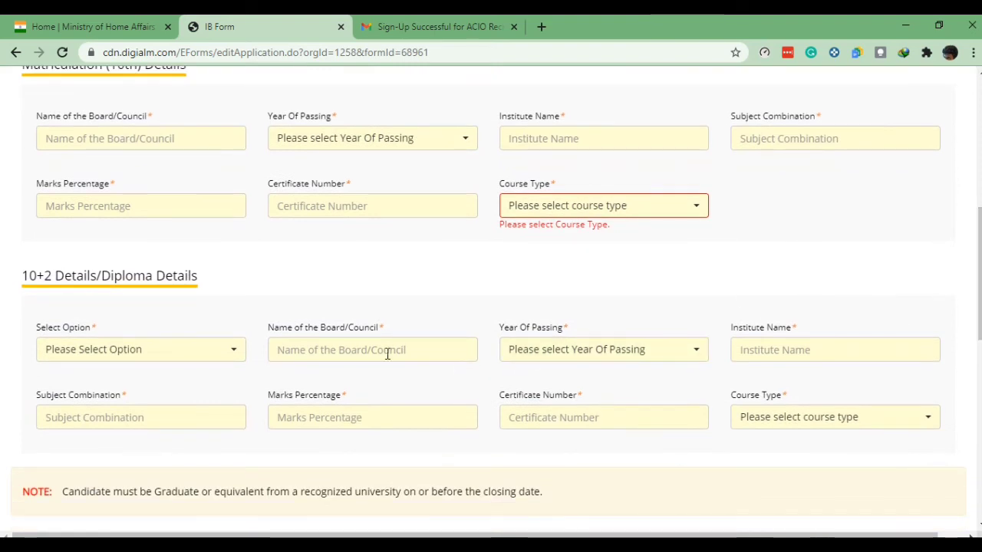
left_click(224, 360)
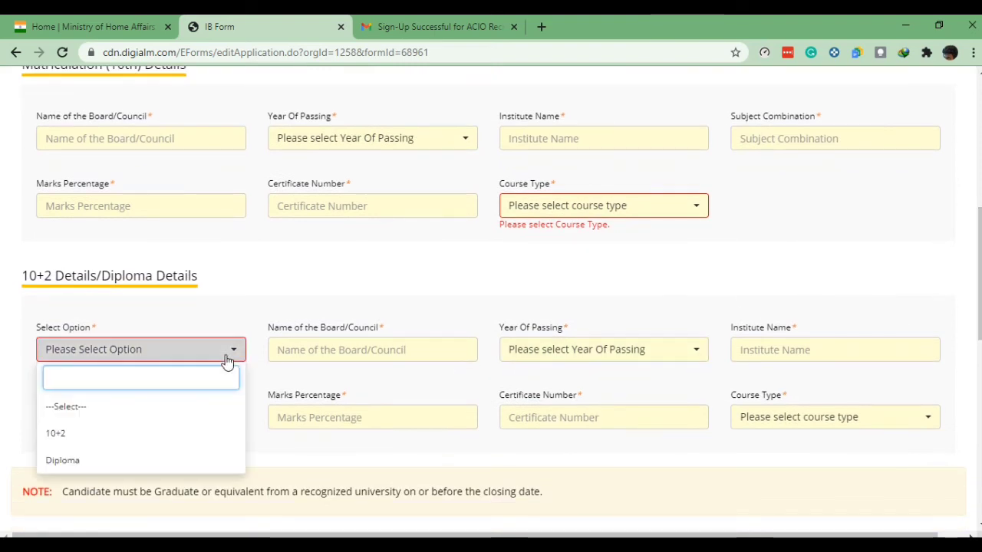
left_click(138, 437)
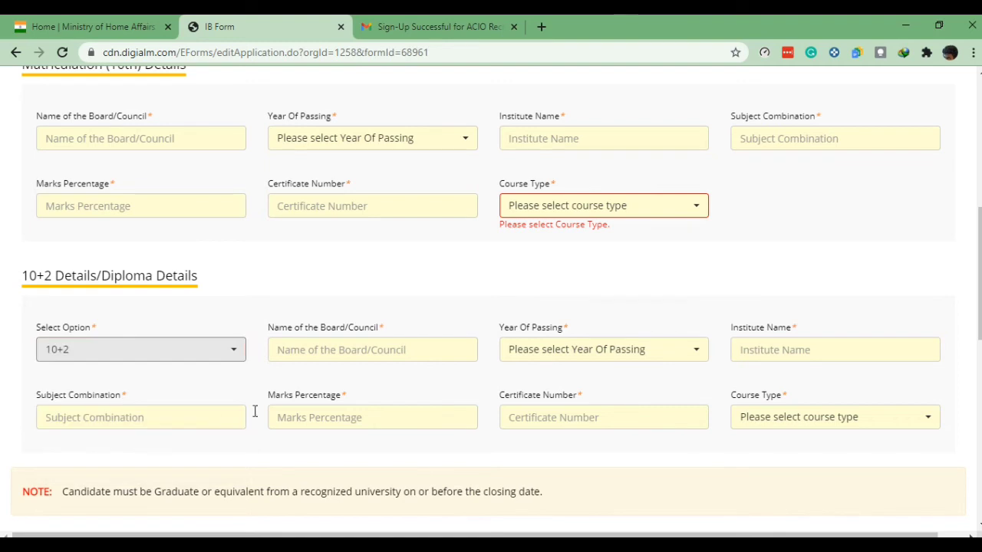
left_click(319, 351)
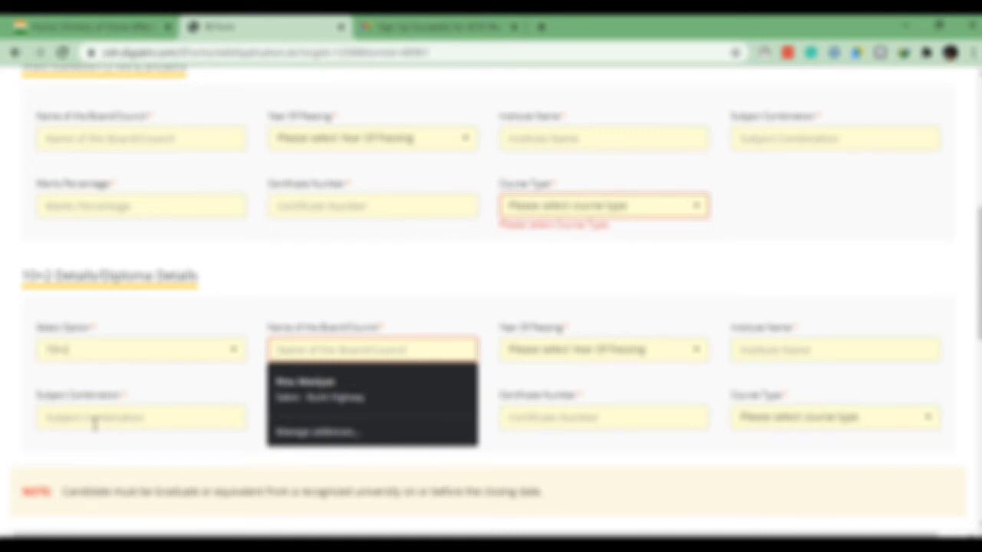
left_click(174, 453)
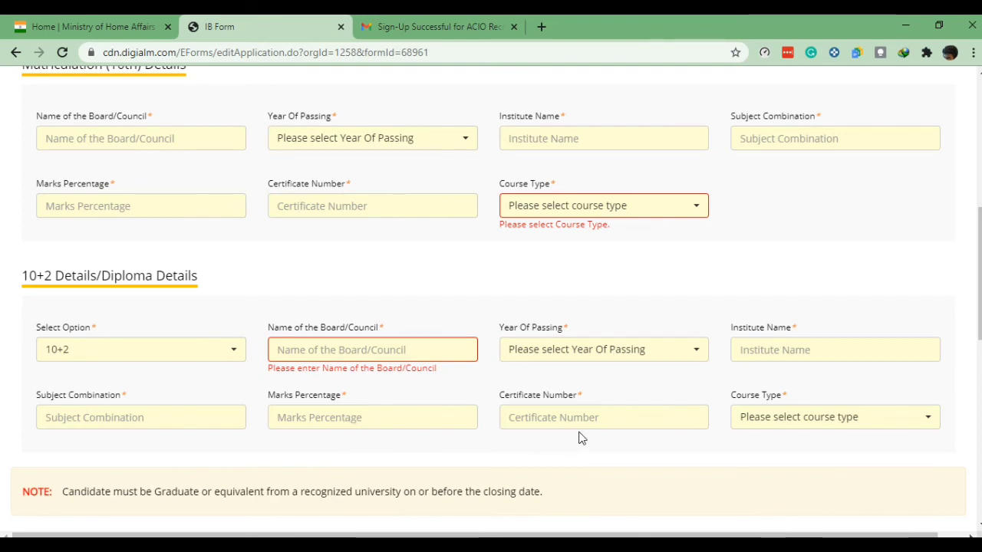
left_click(759, 421)
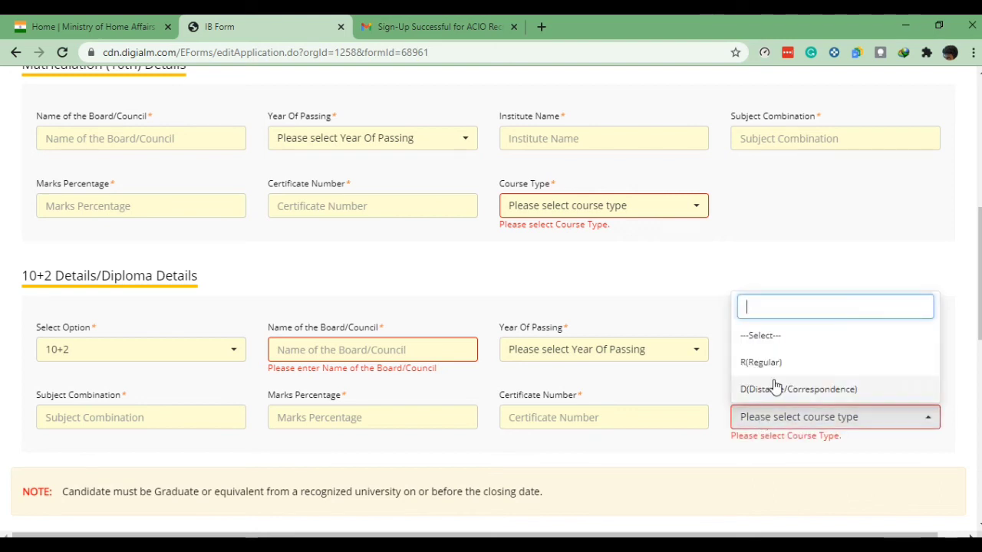
left_click(840, 225)
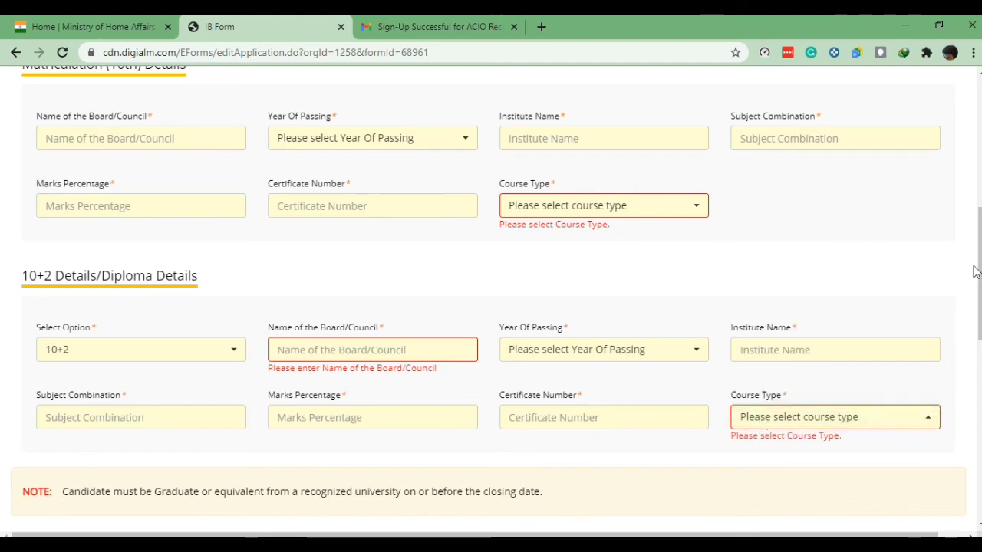
Set the essential qualification to Graduation or Equivalent from recognized university, with R(Regular) as its course type.
scroll(490, 301, "down", 3)
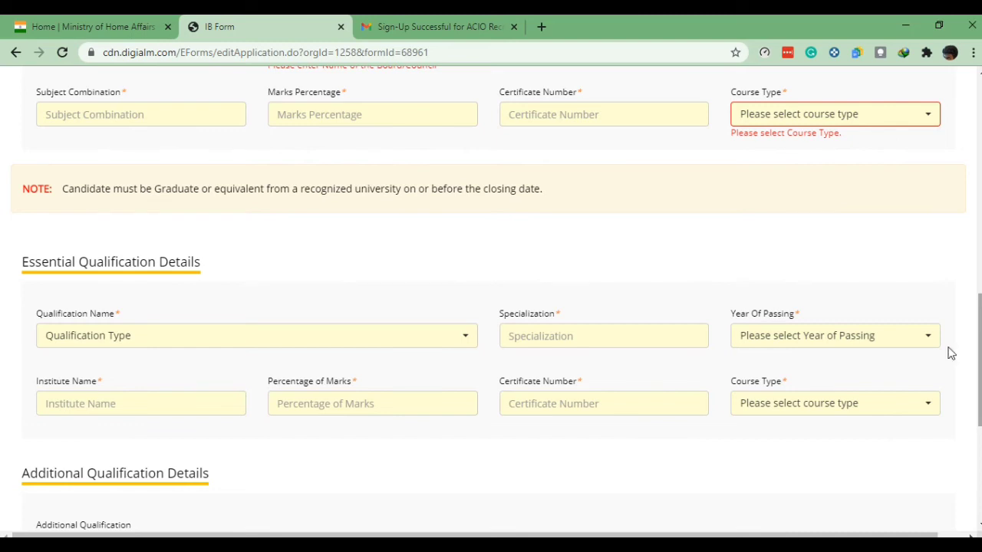
left_click(464, 342)
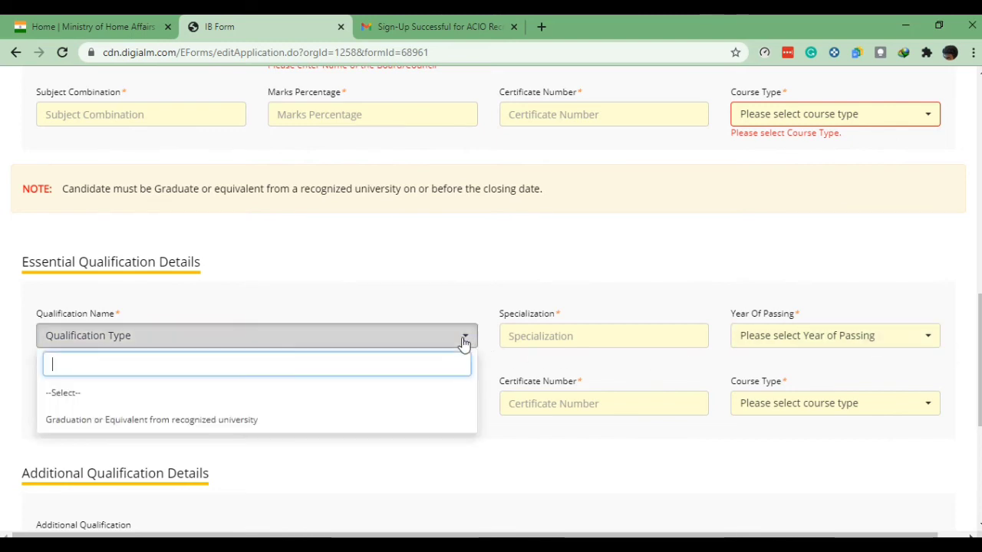
left_click(259, 421)
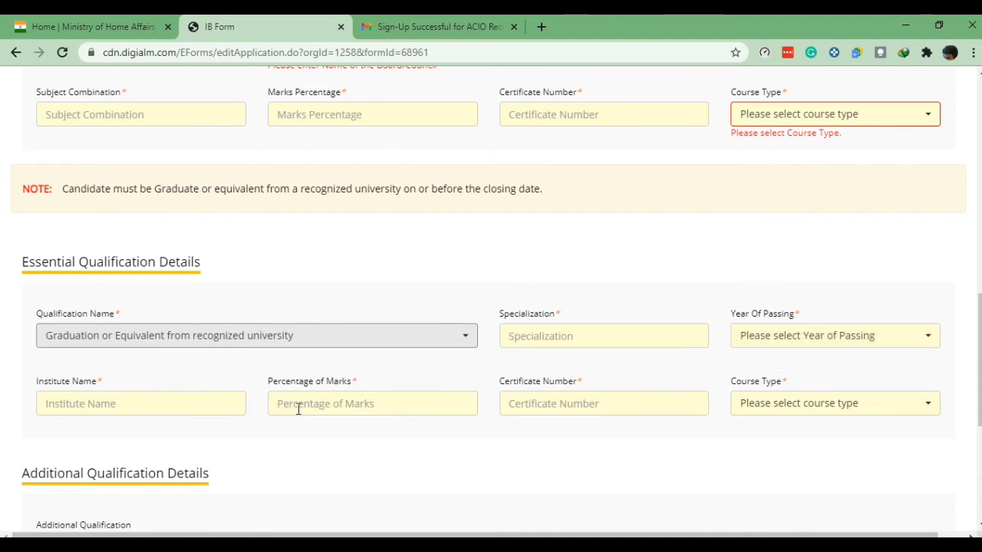
left_click(749, 414)
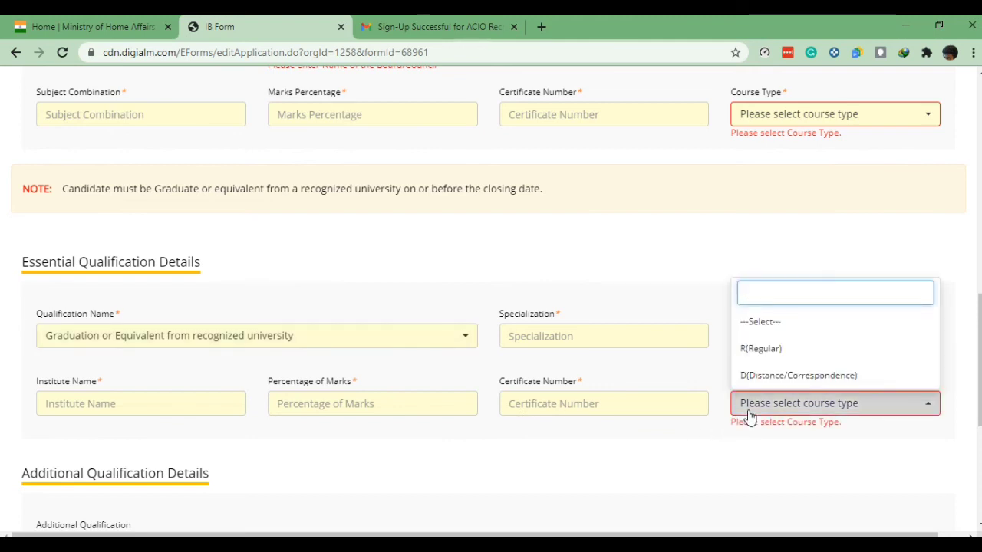
left_click(758, 354)
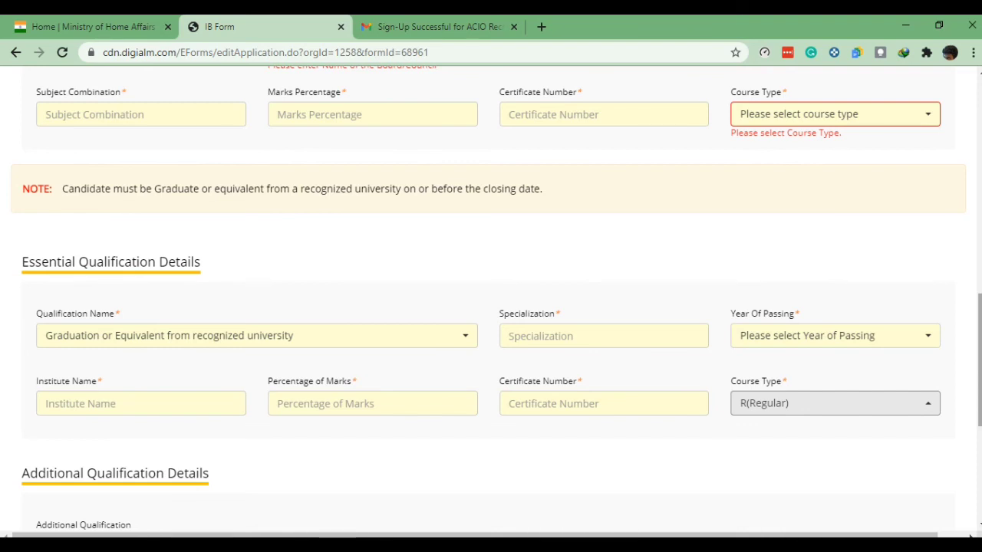
Finish the remaining Qualification Details, including the additional and desirable qualifications, save them and acknowledge the save message.
scroll(491, 306, "down", 2)
scroll(491, 307, "down", 3)
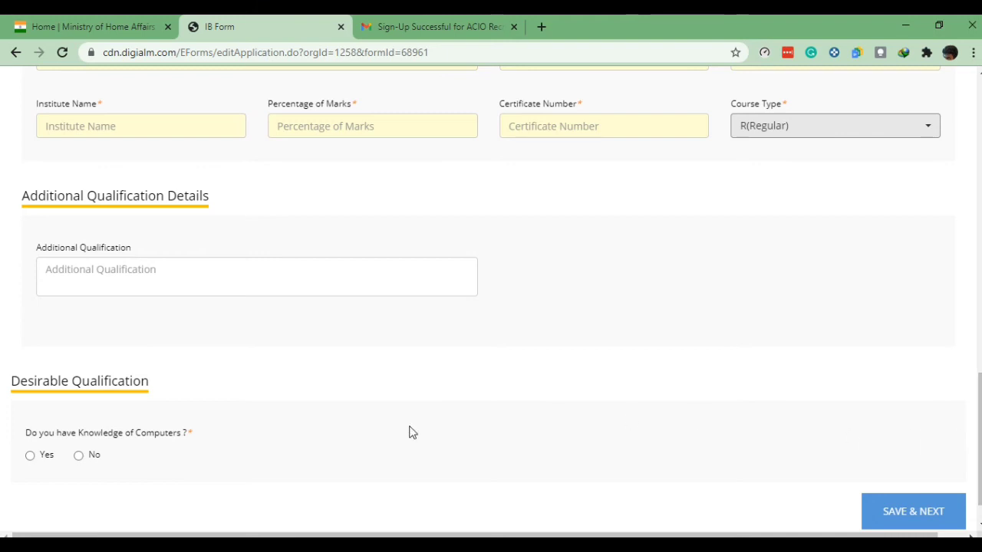
left_click(255, 285)
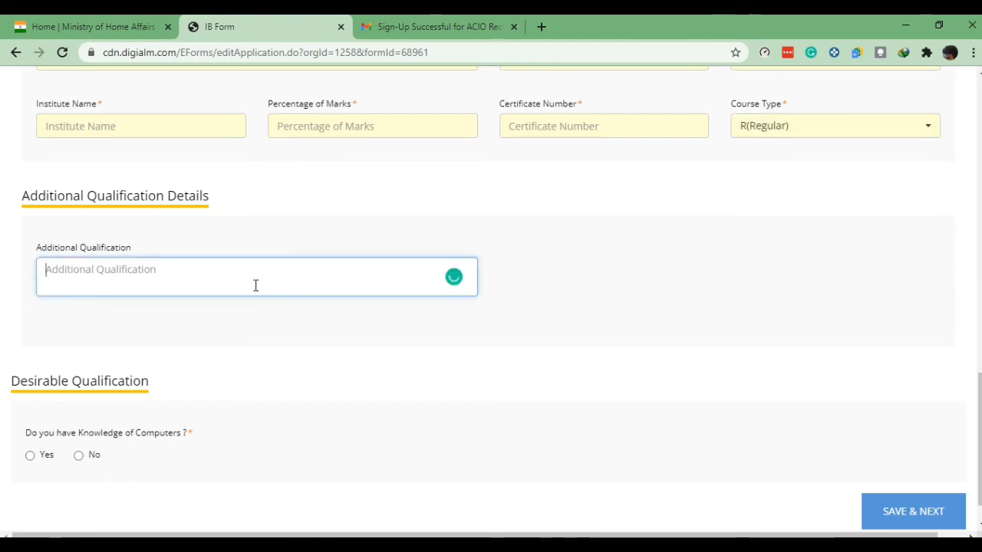
left_click(271, 447)
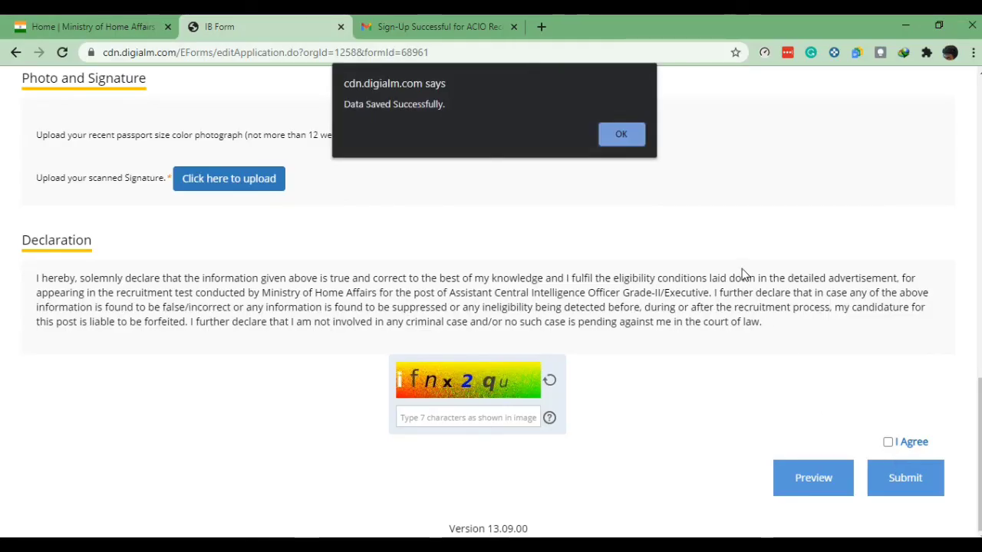
left_click(621, 135)
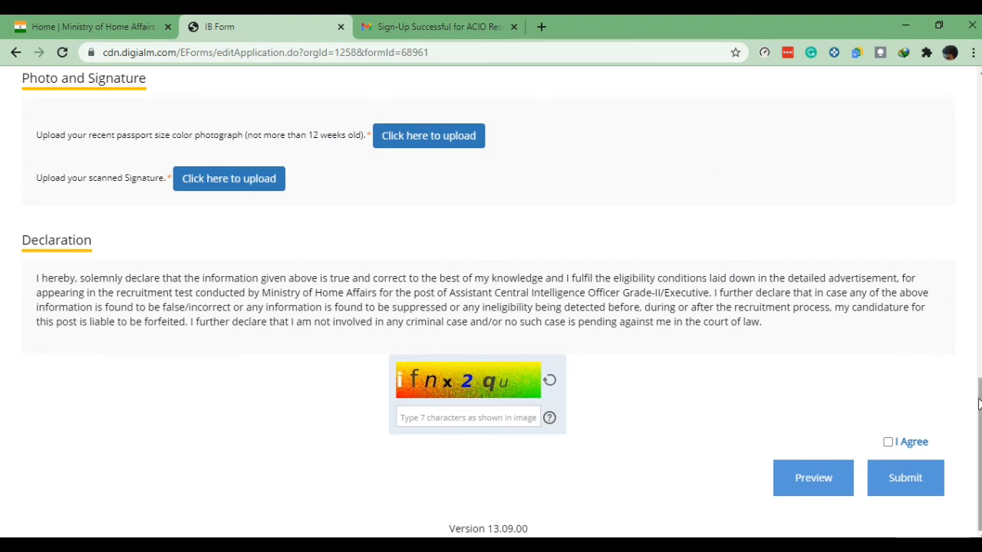
Check the photograph and signature instructions and upload PicsArt_12-24-06.49.56_copy_420x540.jpg from the Personal (D:) drive as the passport size photograph.
left_click_drag(978, 404, 956, 263)
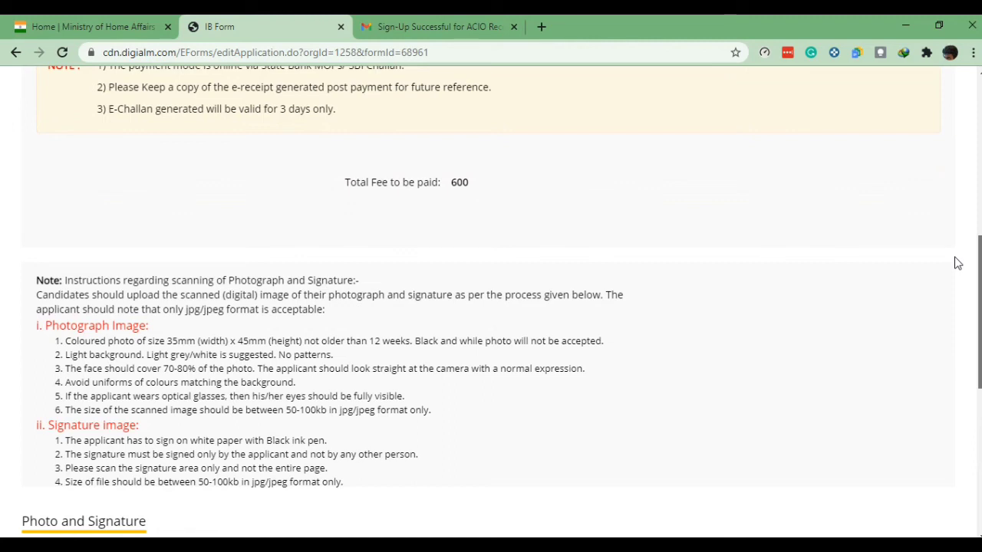
scroll(956, 265, "down", 2)
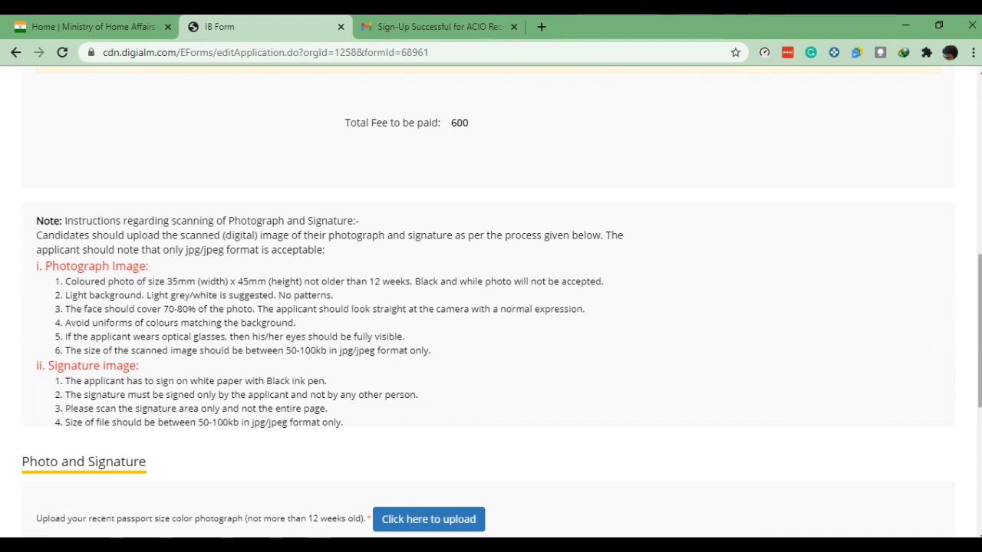
scroll(979, 329, "down", 3)
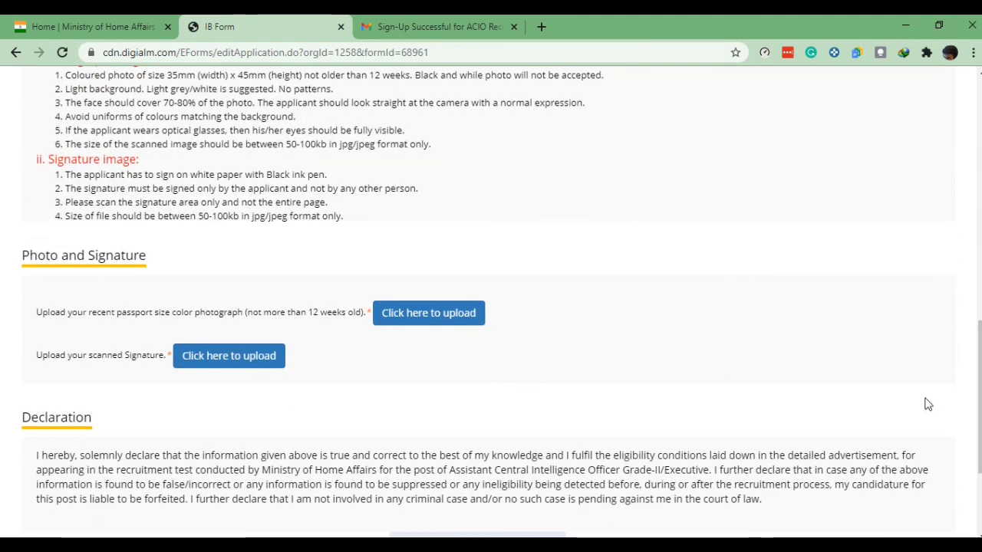
left_click(424, 319)
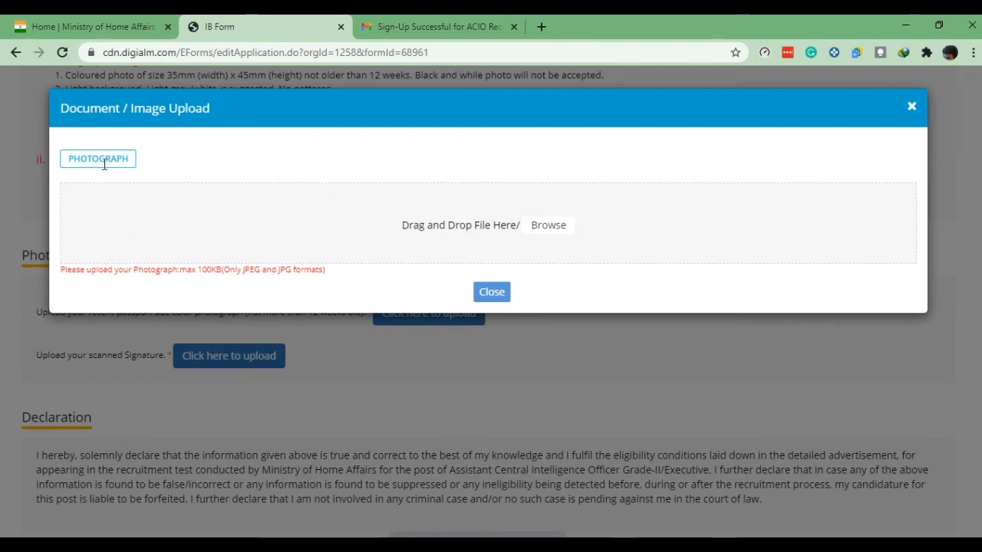
left_click(499, 226)
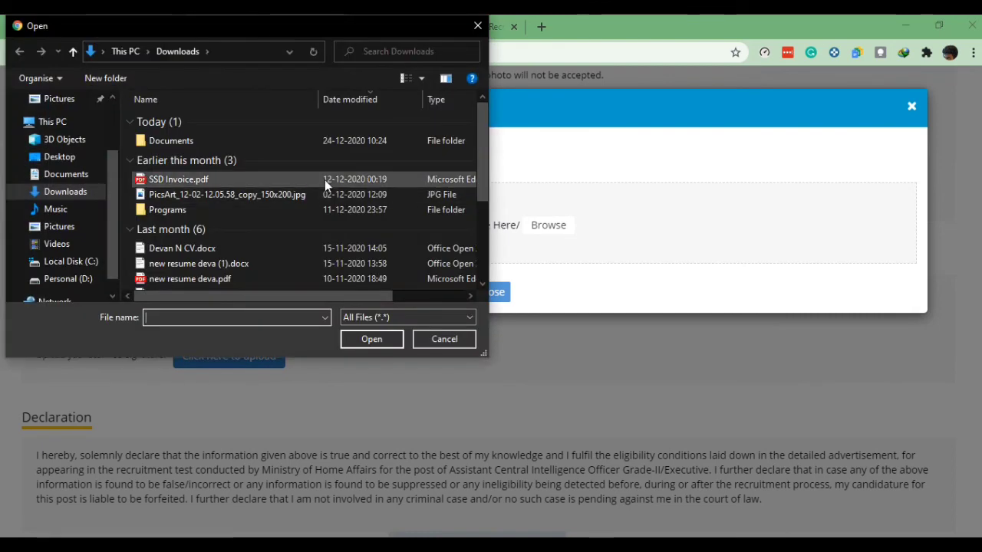
left_click(81, 279)
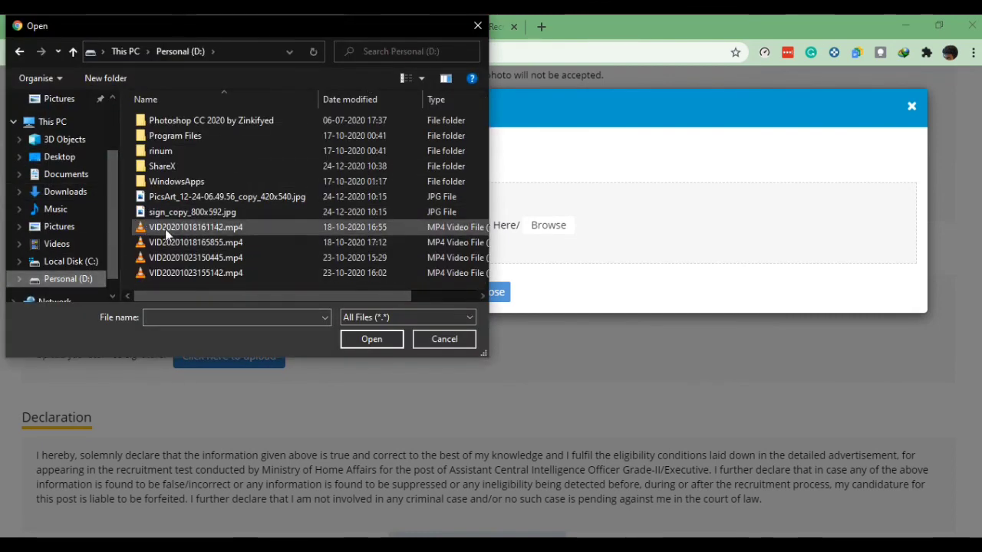
left_click(200, 201)
key("Return")
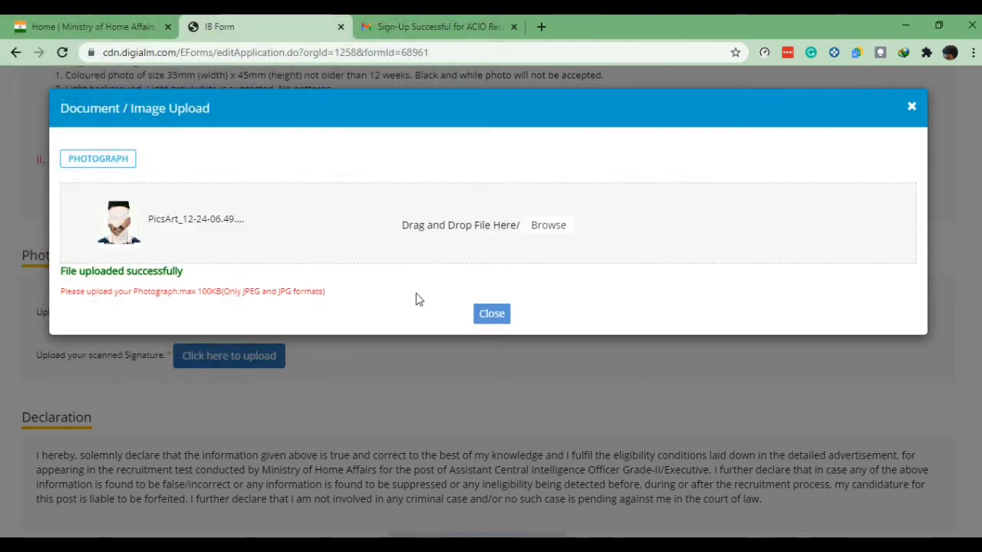
left_click(481, 313)
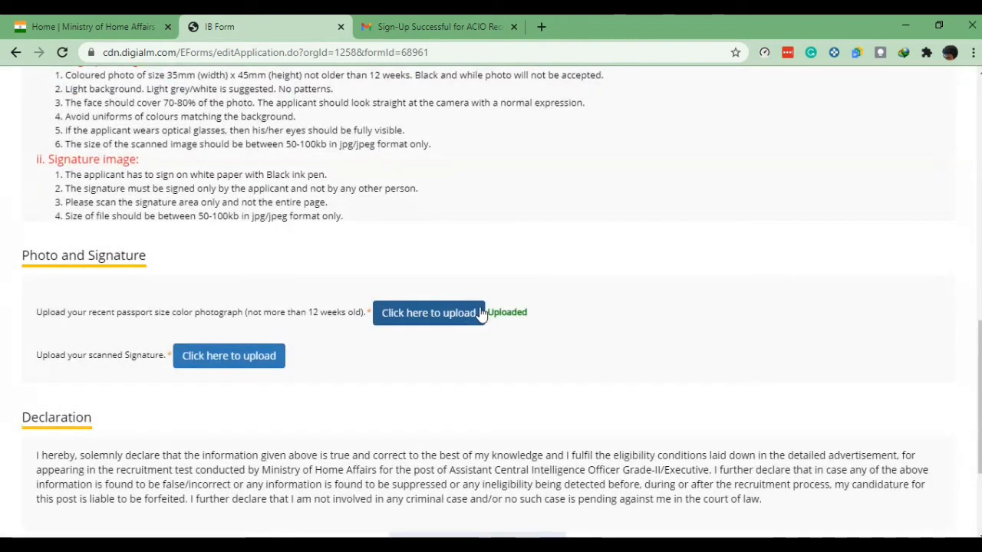
Upload sign_copy_800x592.jpg from the Personal (D:) drive as the scanned signature.
left_click(220, 357)
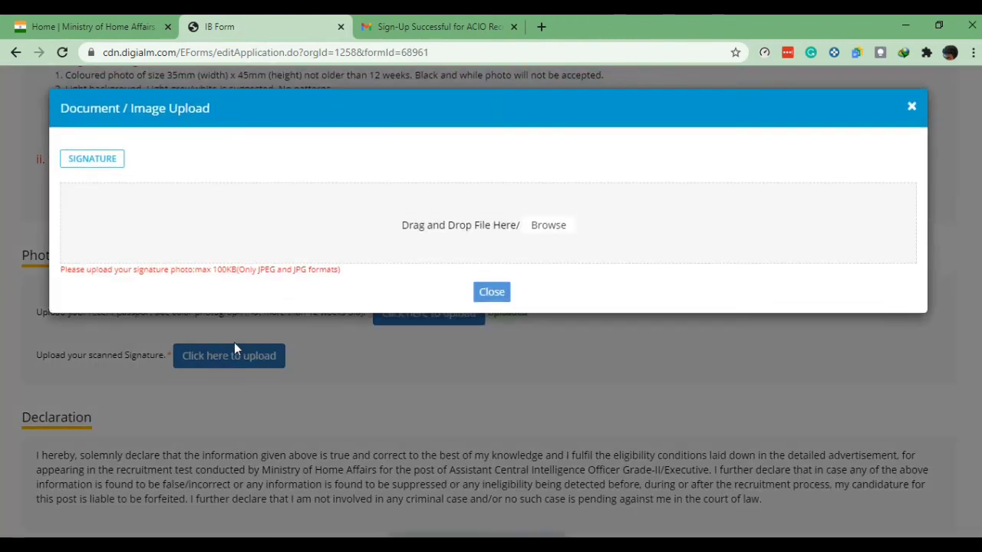
left_click(541, 226)
left_click(272, 213)
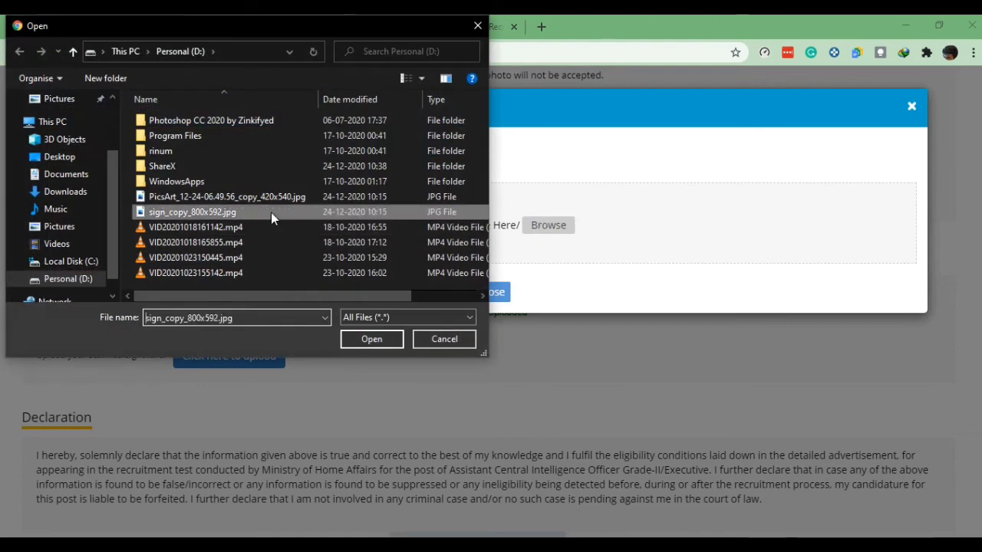
double_click(271, 213)
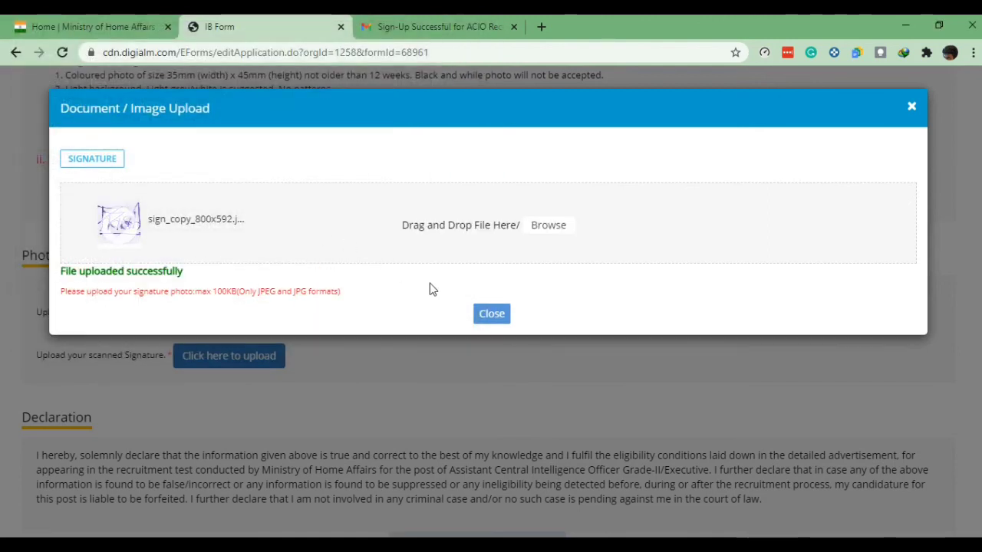
left_click(478, 313)
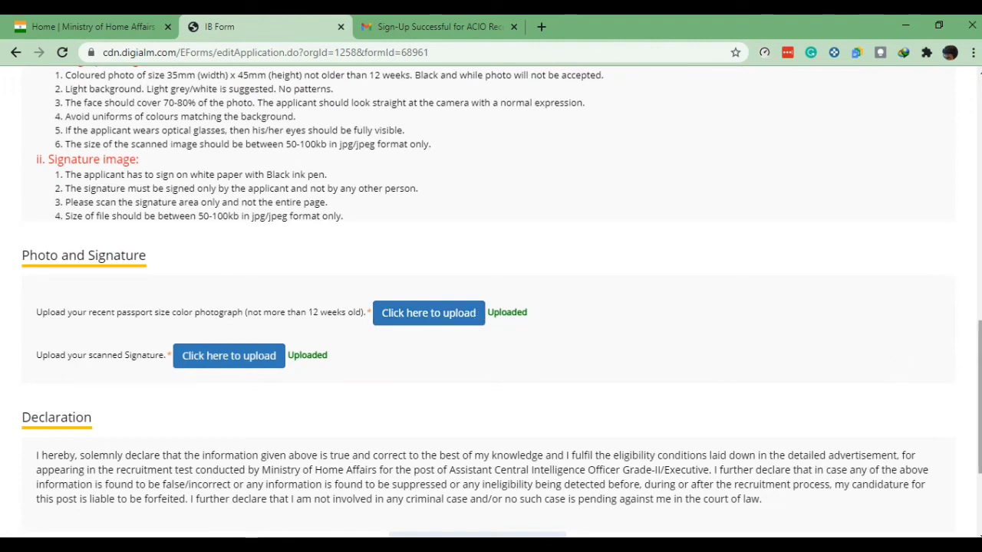
Complete the declaration by entering the captcha characters and agreeing to it, and open the application preview.
scroll(978, 398, "down", 2)
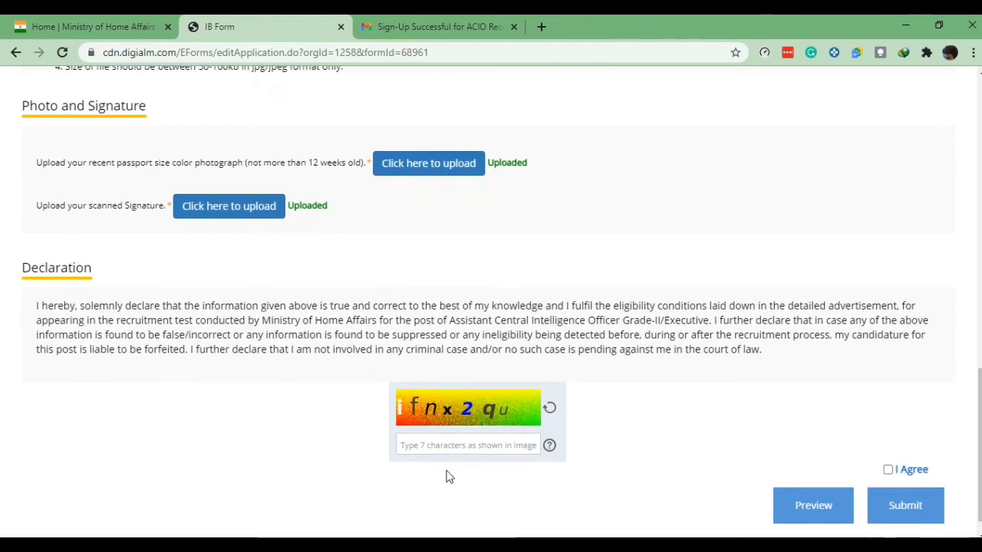
left_click(449, 447)
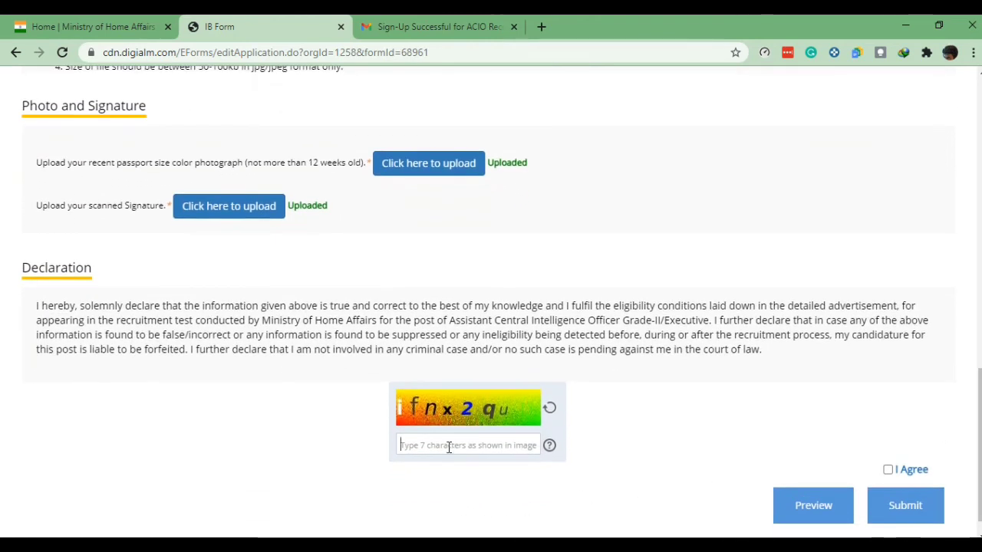
type("if")
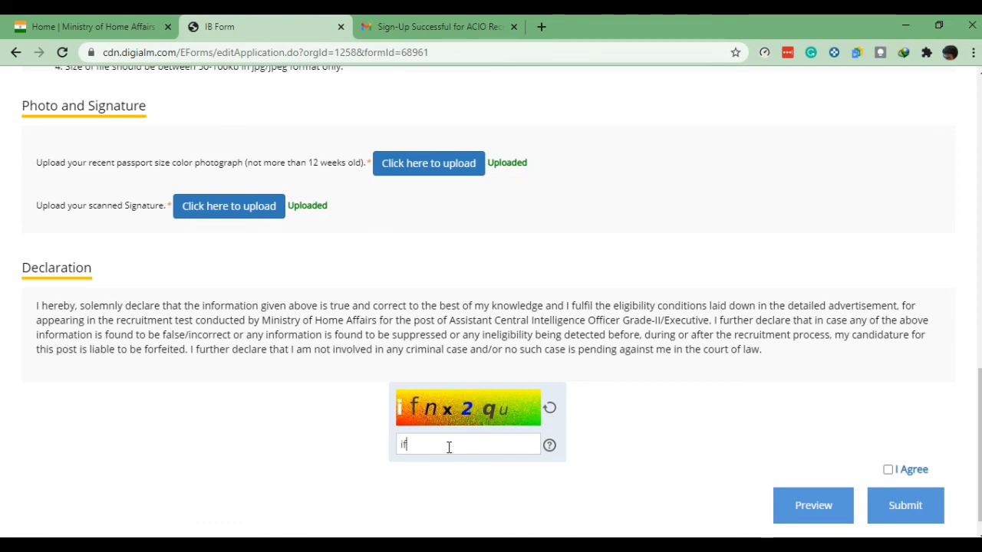
type("nx2qu")
left_click(890, 470)
left_click(888, 470)
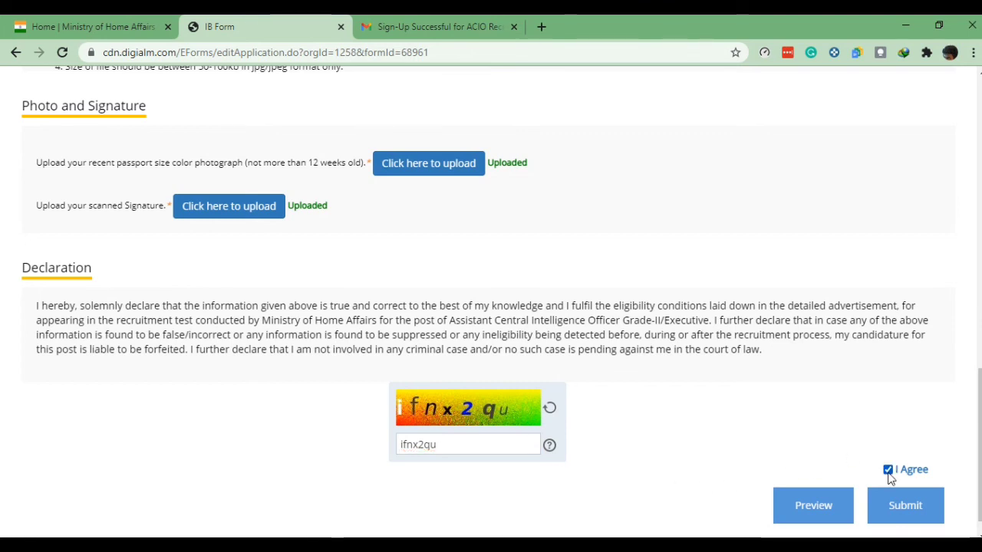
left_click(810, 514)
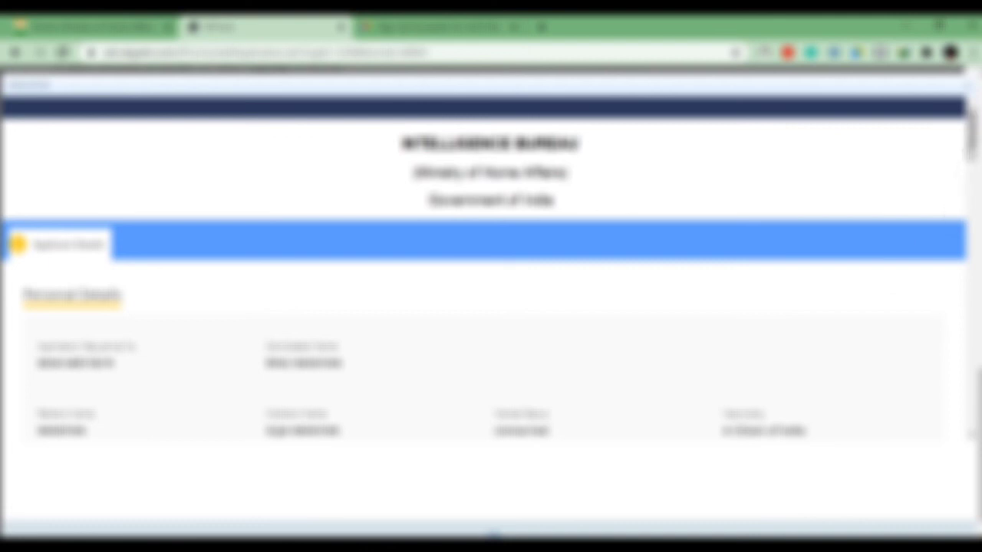
Review the application preview from the personal details through the matriculation details, photograph, signature and declaration, and close it.
scroll(971, 134, "down", 3)
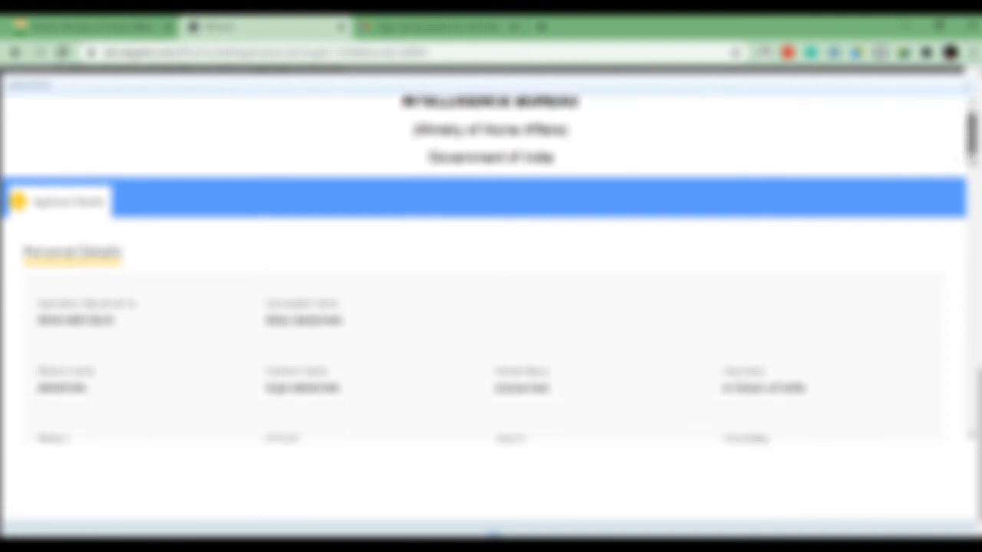
left_click_drag(973, 171, 975, 311)
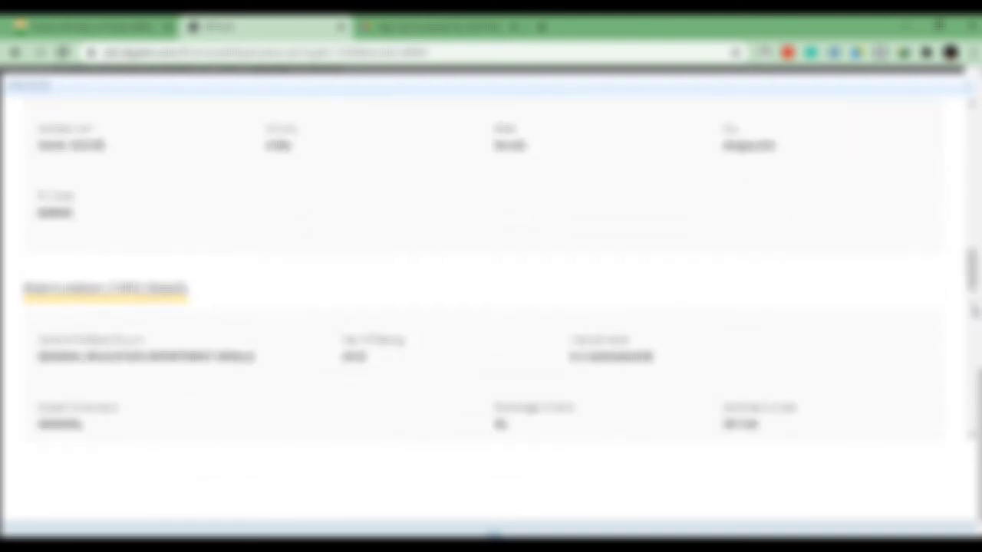
left_click_drag(972, 270, 972, 418)
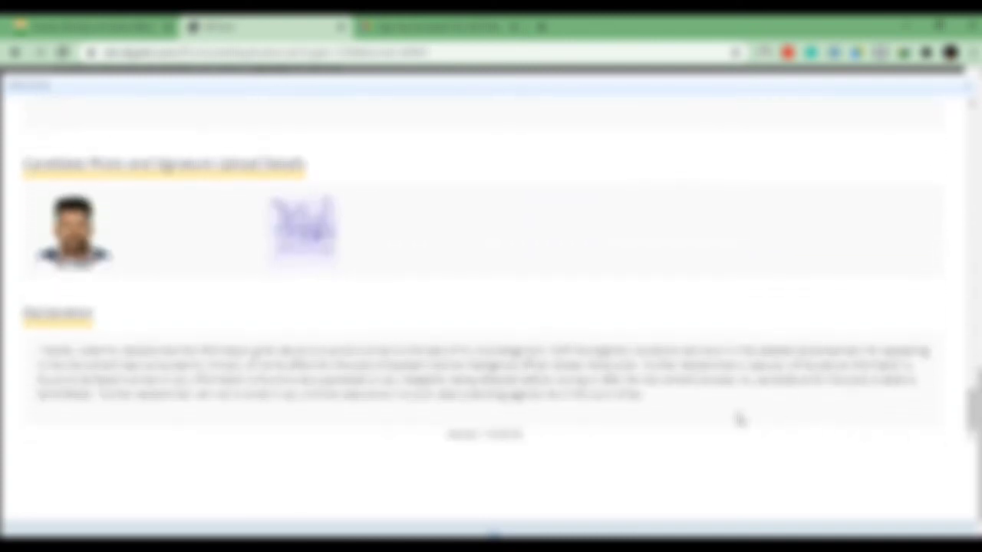
left_click(970, 89)
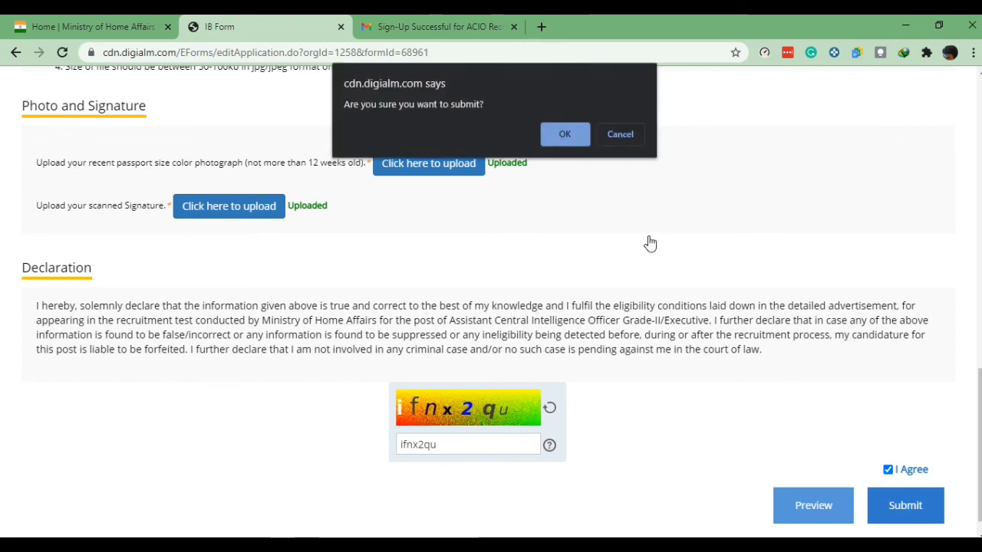
Confirm submission of the application and look through the net banking, card and other payment modes on the State Bank payment page.
left_click(565, 134)
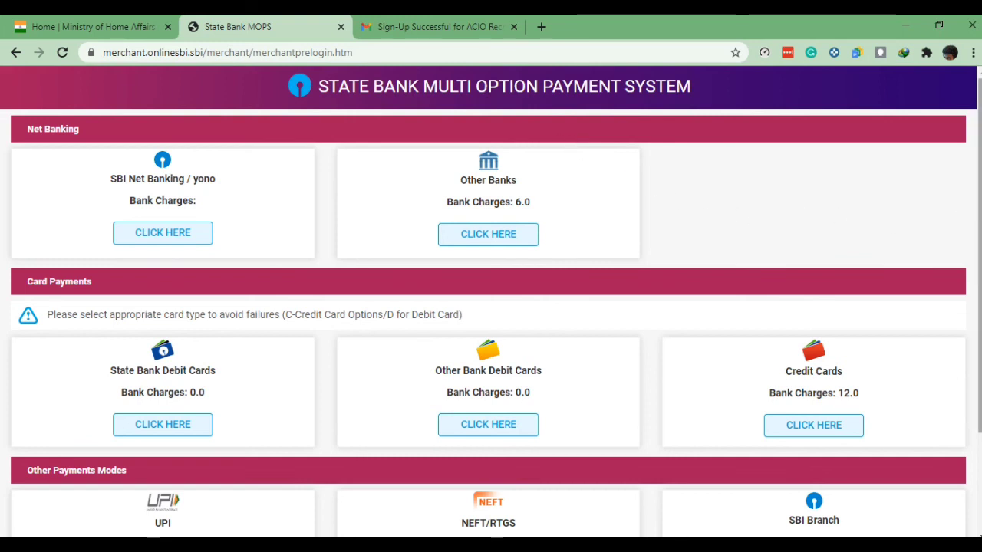
scroll(491, 307, "down", 1)
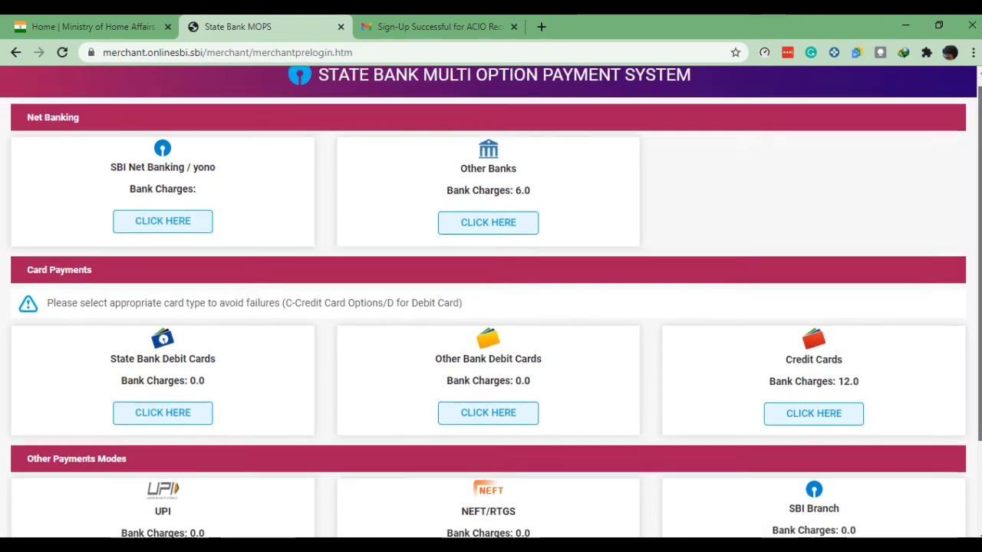
scroll(491, 307, "down", 2)
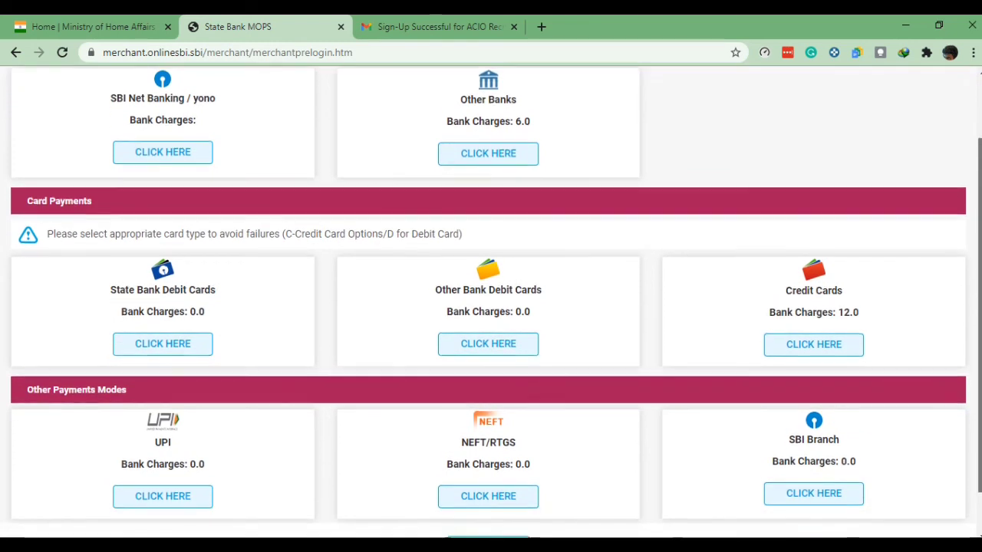